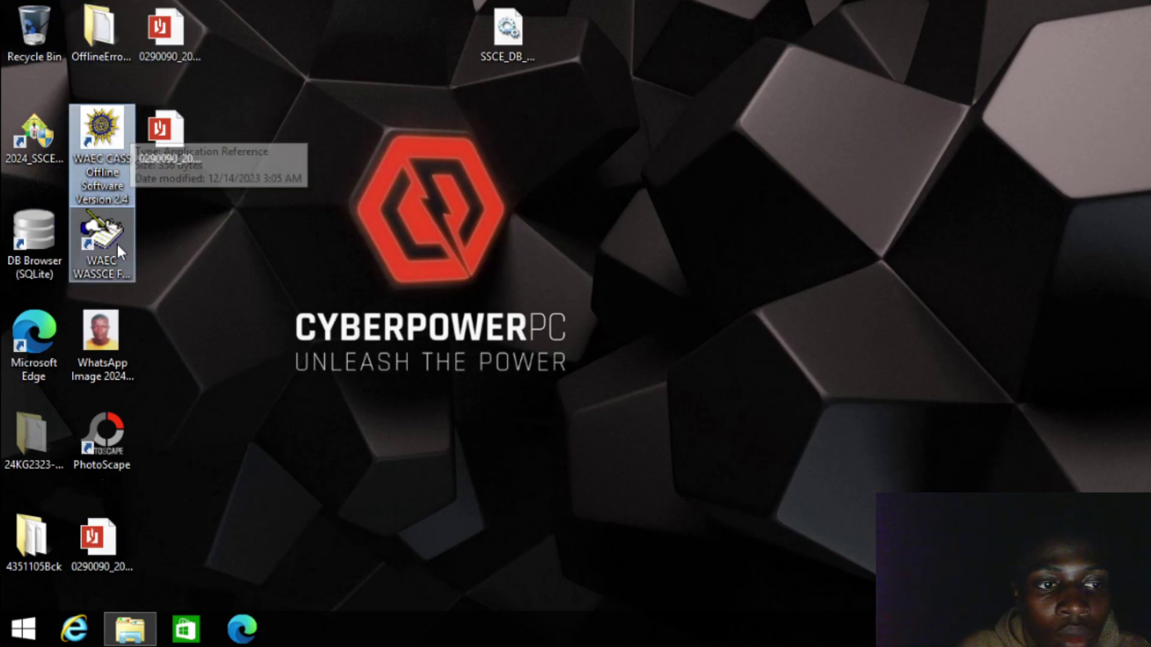
- Select the WAEC CASS Offline Software Version 2.4 desktop shortcut to launch the application
left_click(116, 242)
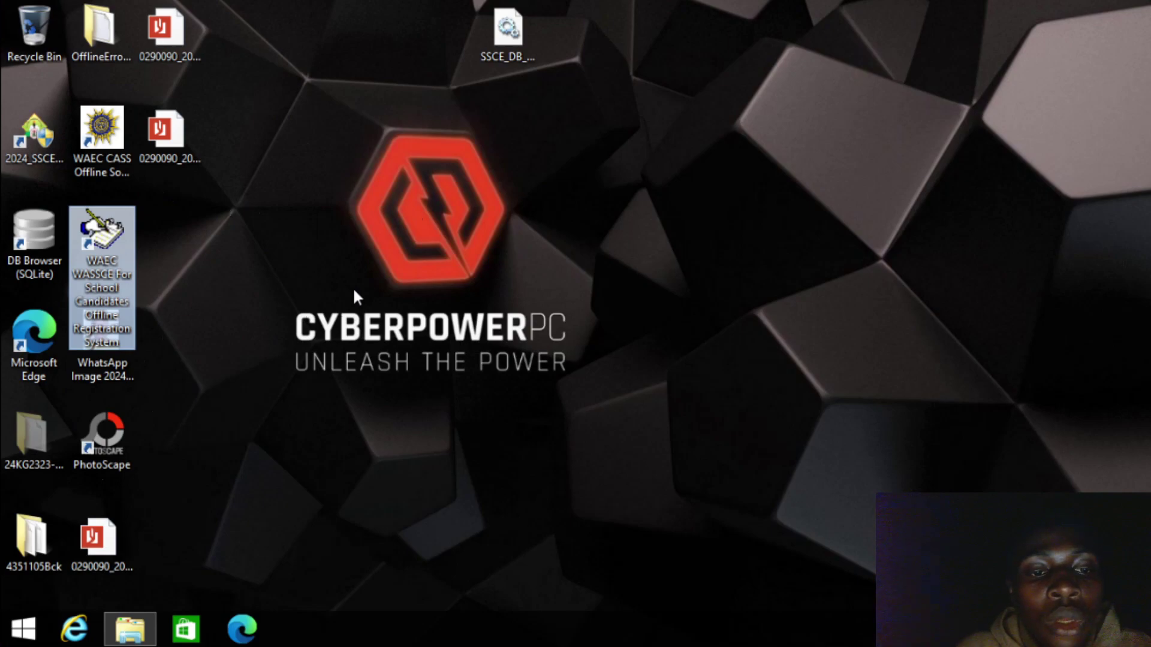
left_click(269, 230)
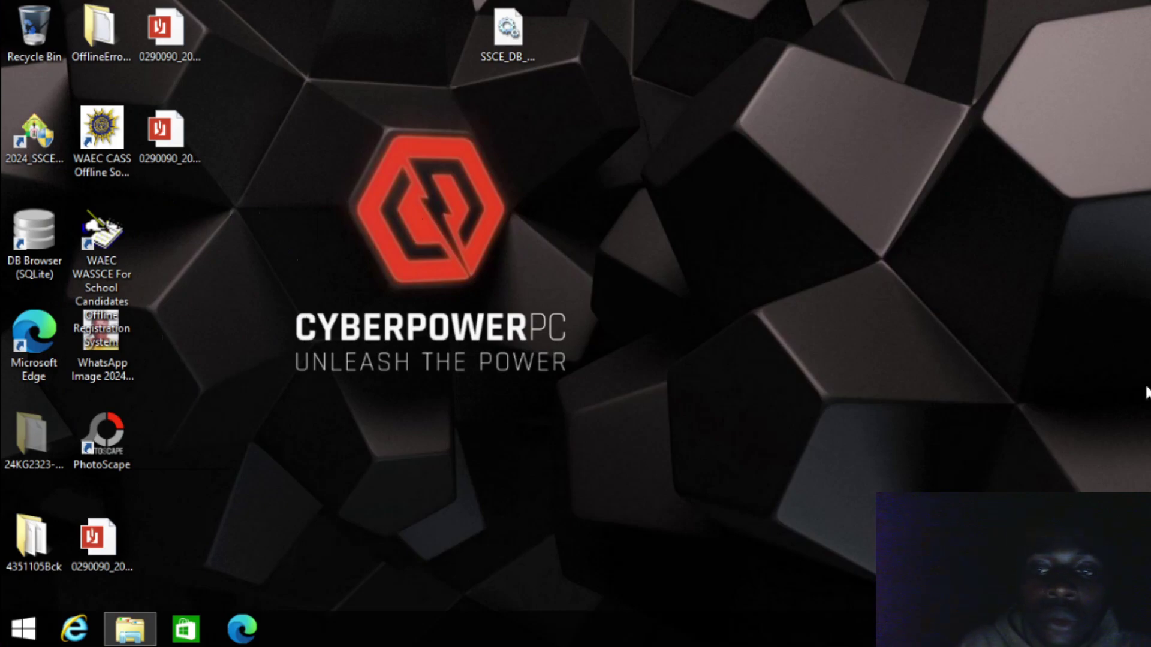
left_click(109, 143)
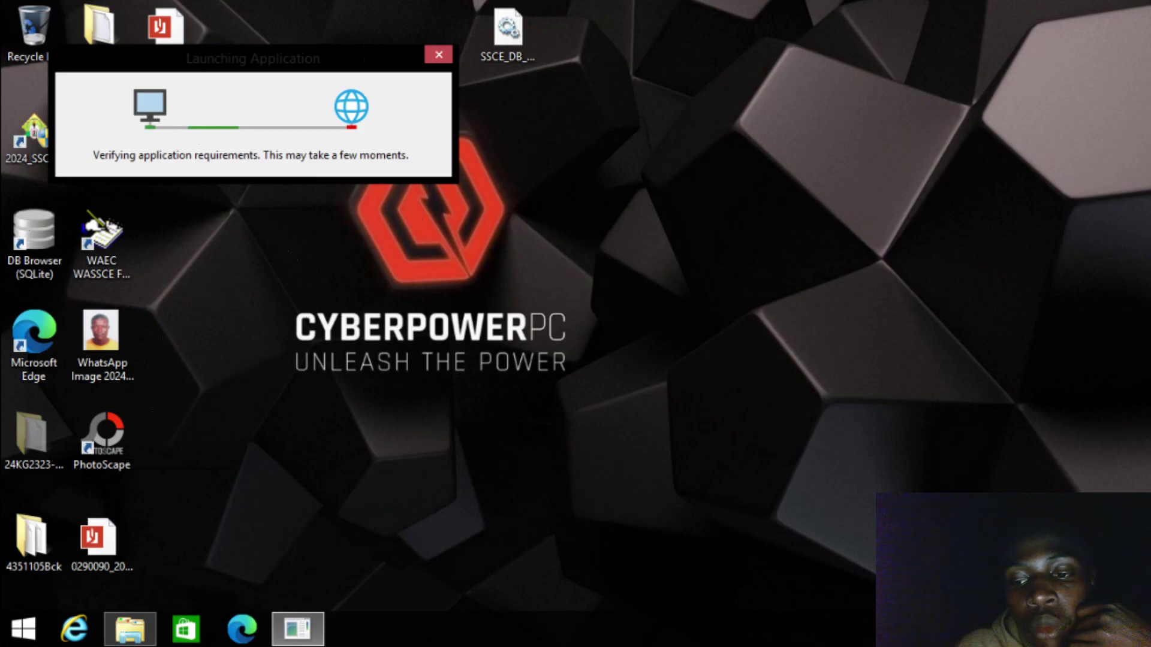
- Check the network connection, then allow the unverified WAEC CASS Offline app to run
left_click(987, 638)
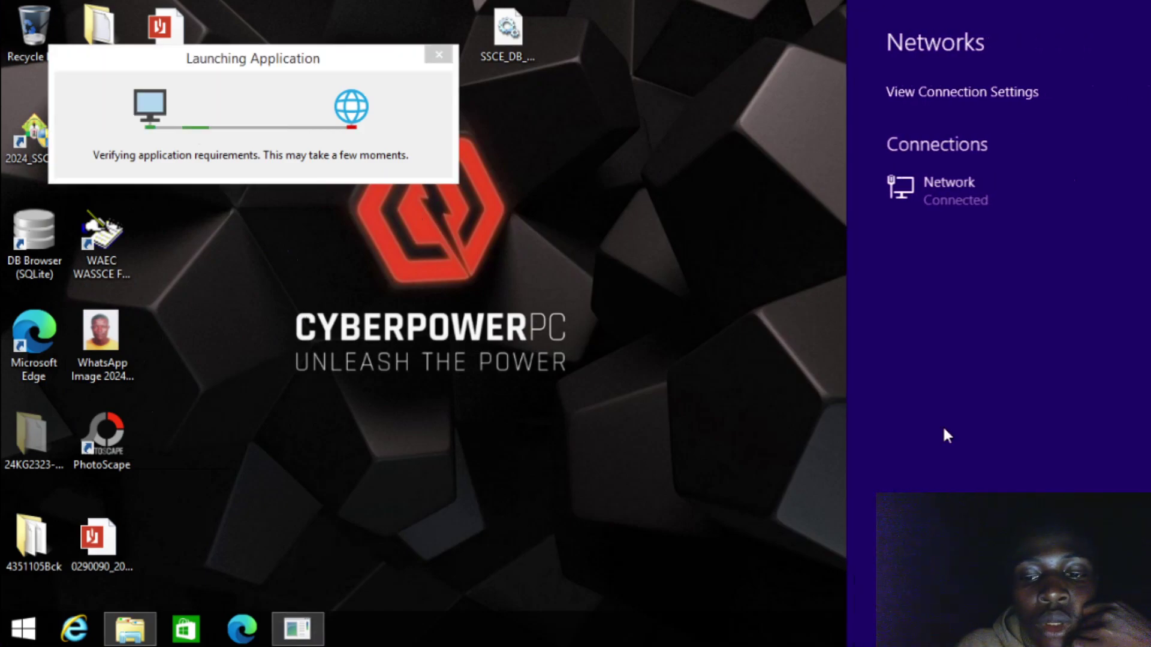
left_click(779, 191)
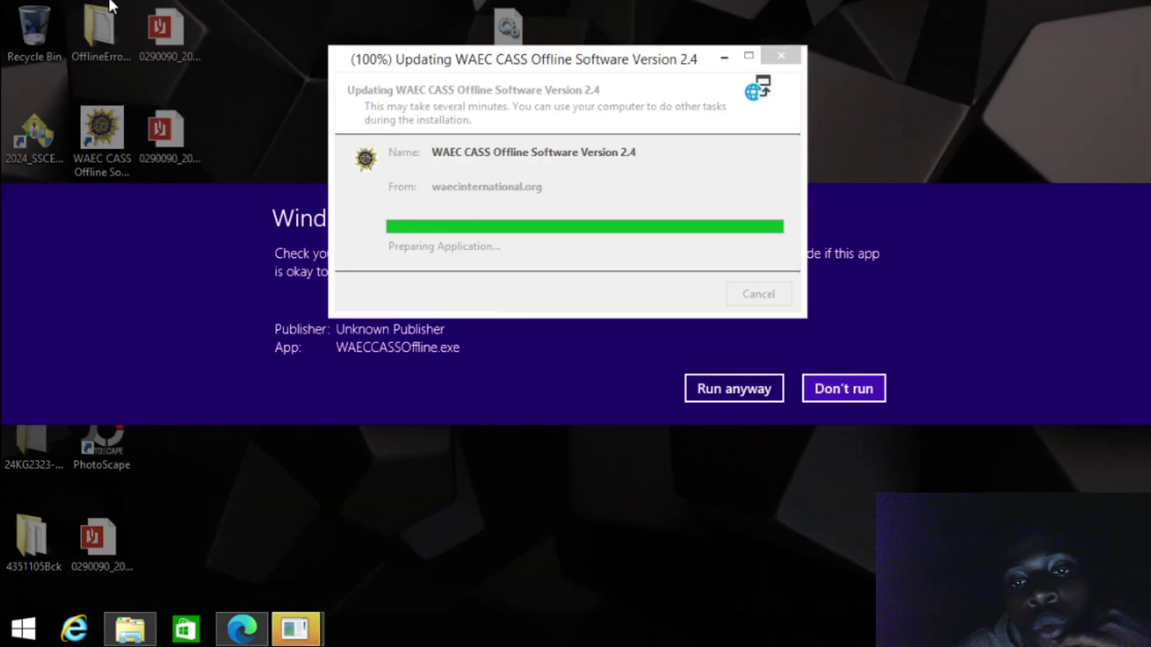
left_click(1119, 398)
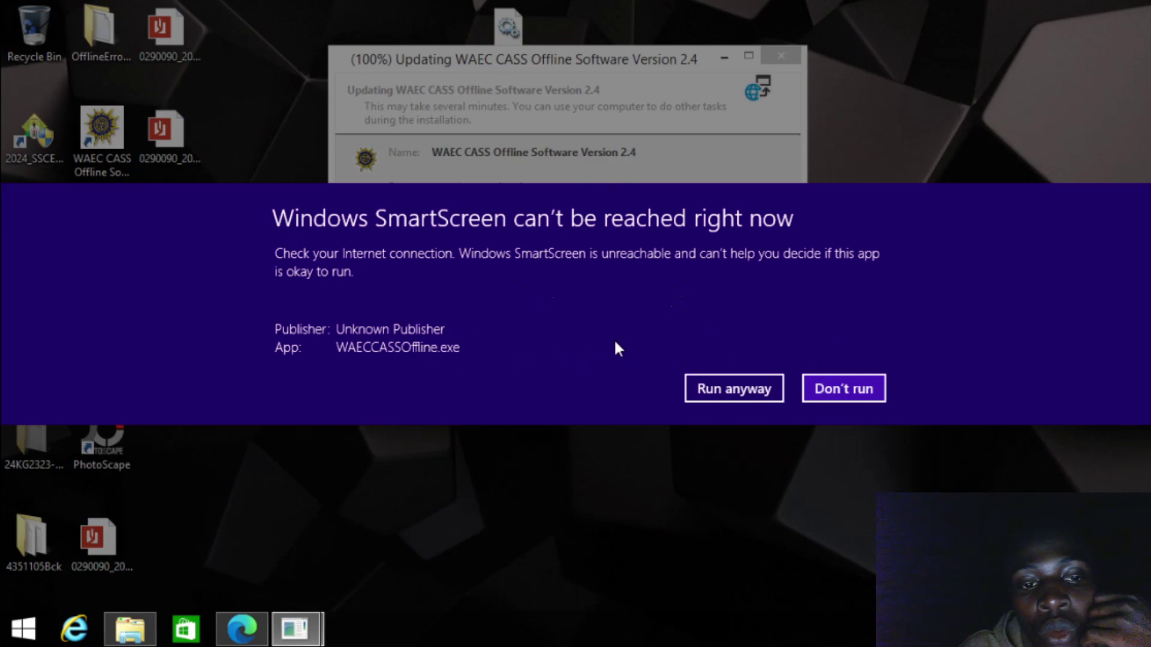
left_click(737, 386)
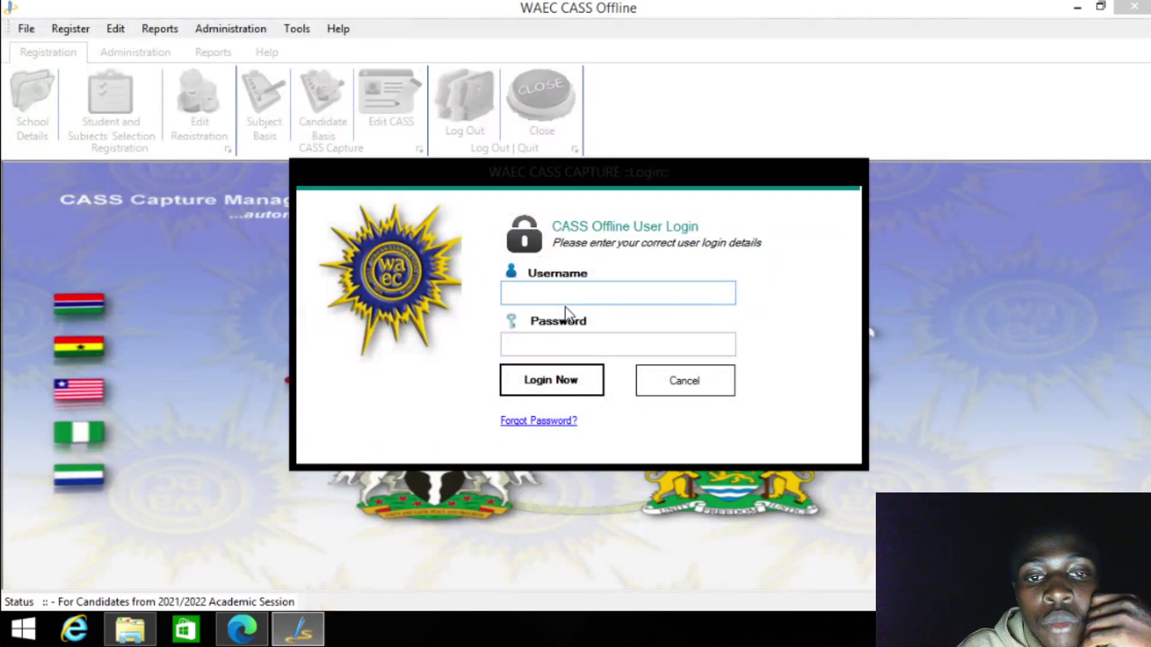
- Log in with the school account's username and password to reach the main window
type("nel")
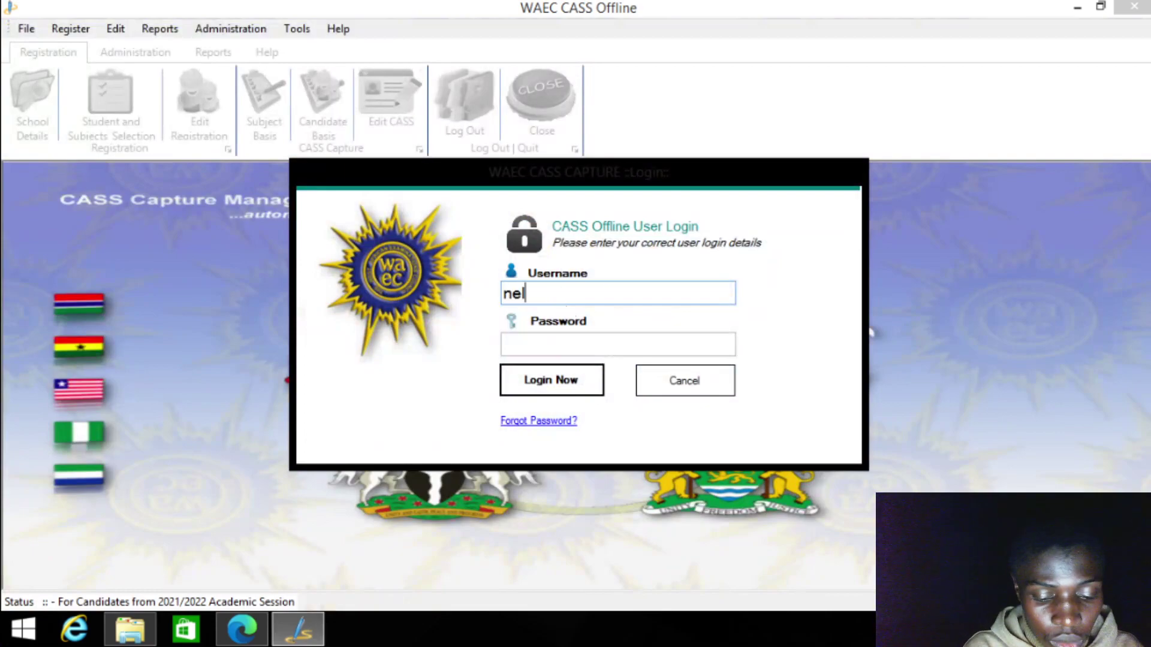
type("sonict")
key("Tab")
type("*******")
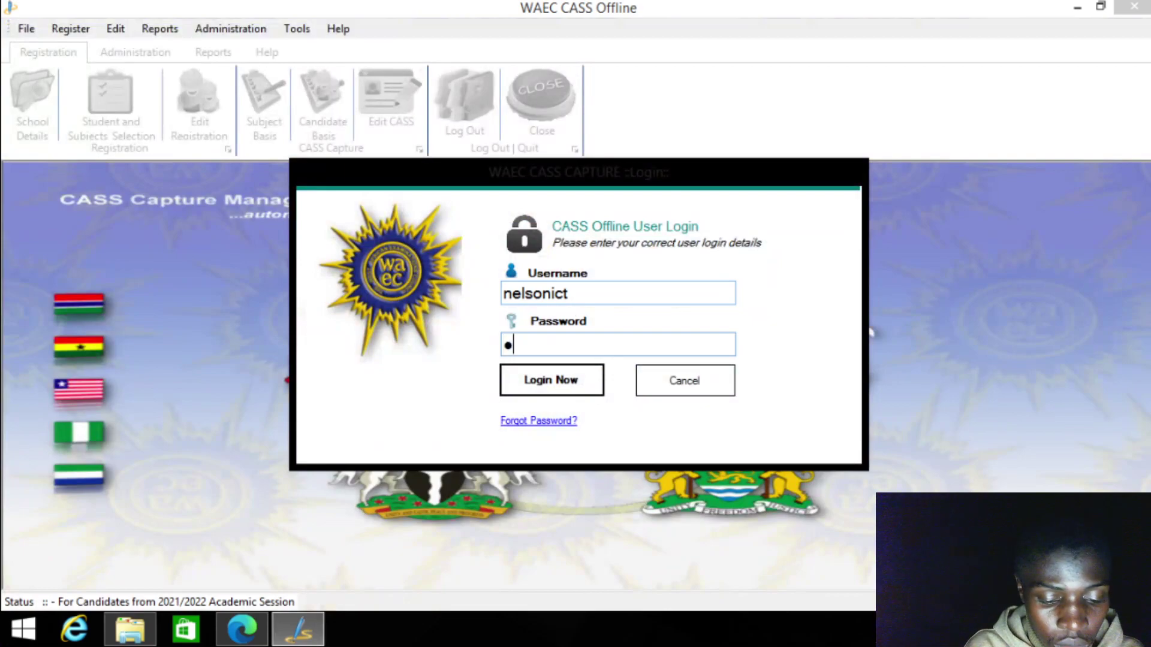
type("***")
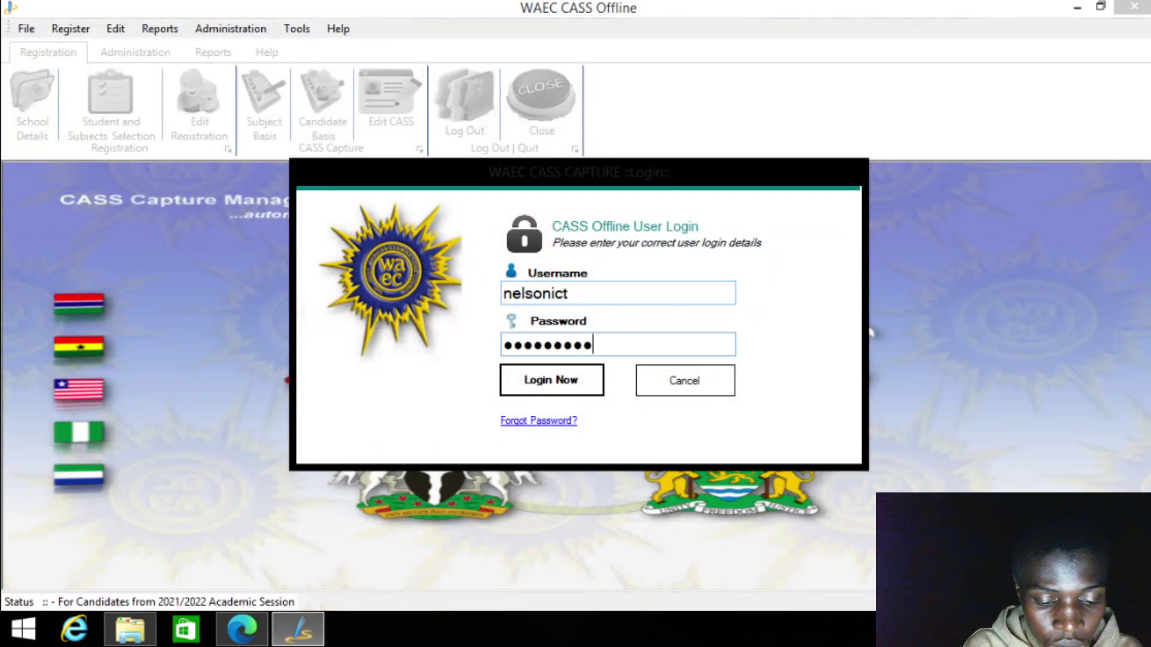
type("***")
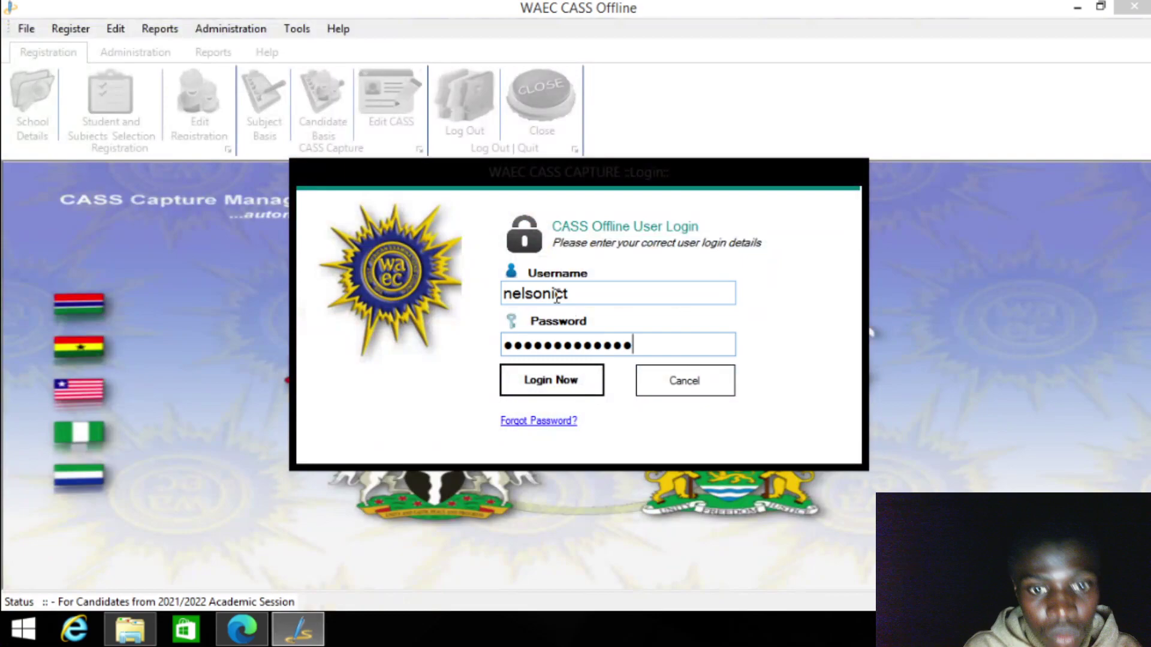
left_click(551, 379)
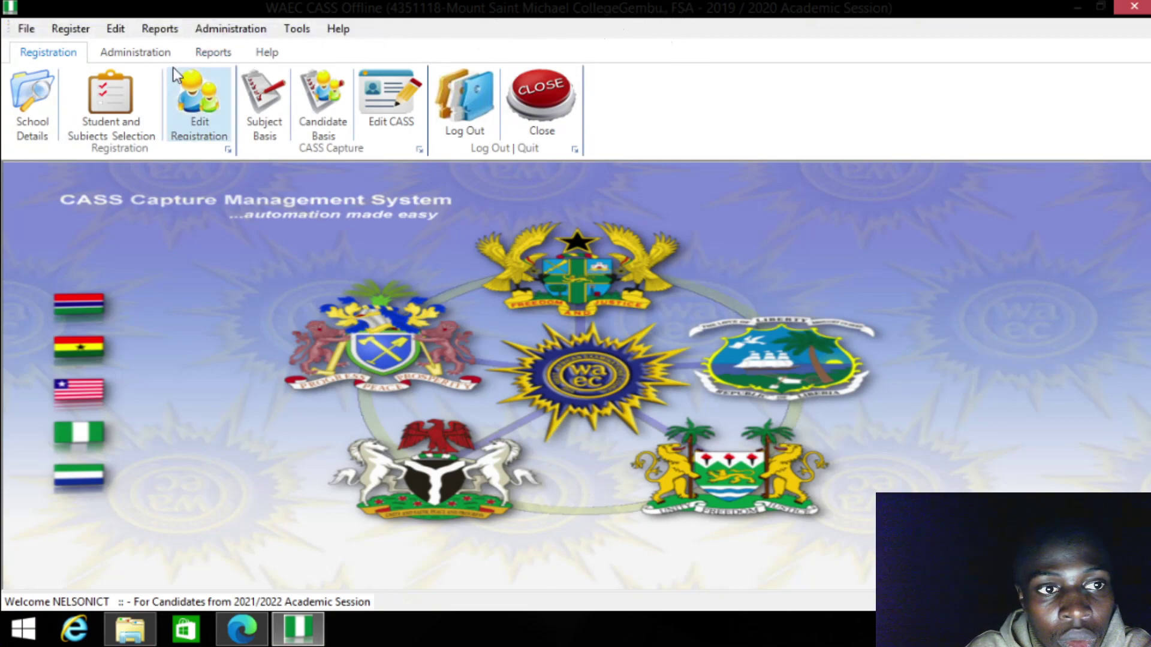
- Browse the Administration and Registration ribbon tabs, then show the Administration menu's tasks
left_click(135, 52)
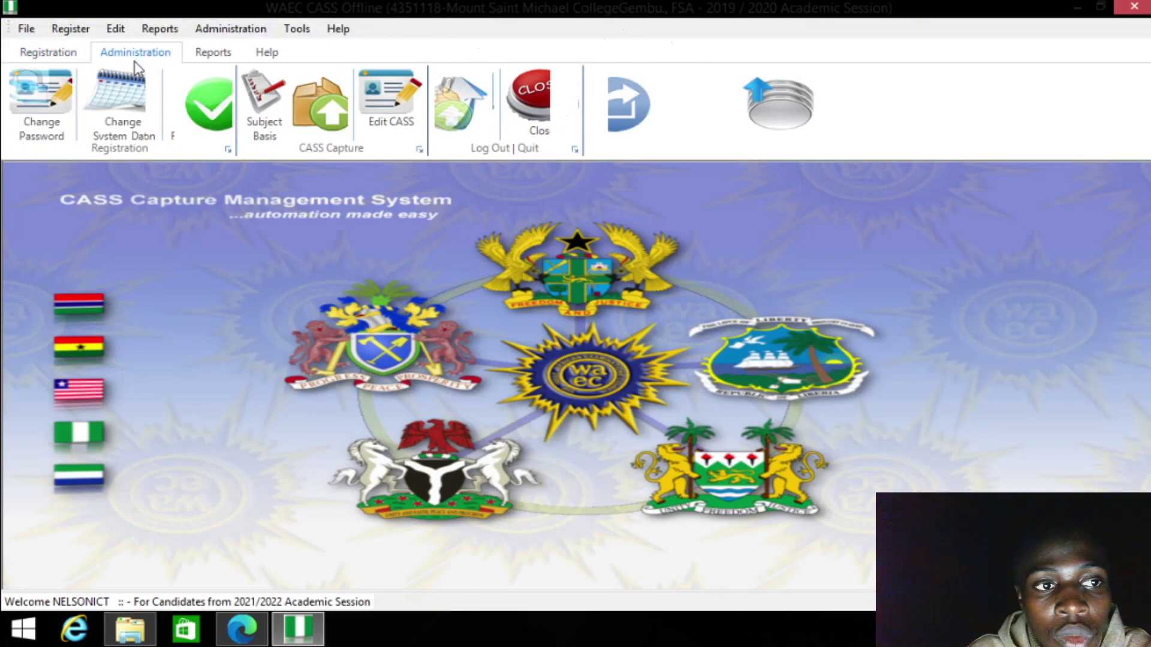
left_click(52, 52)
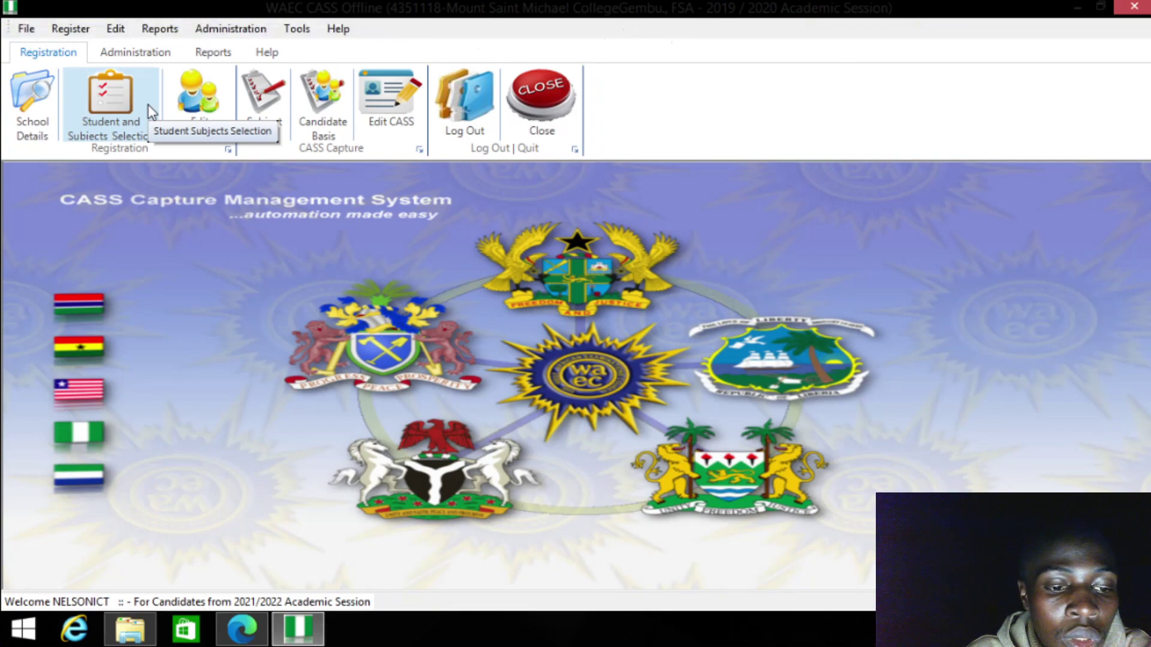
left_click(234, 30)
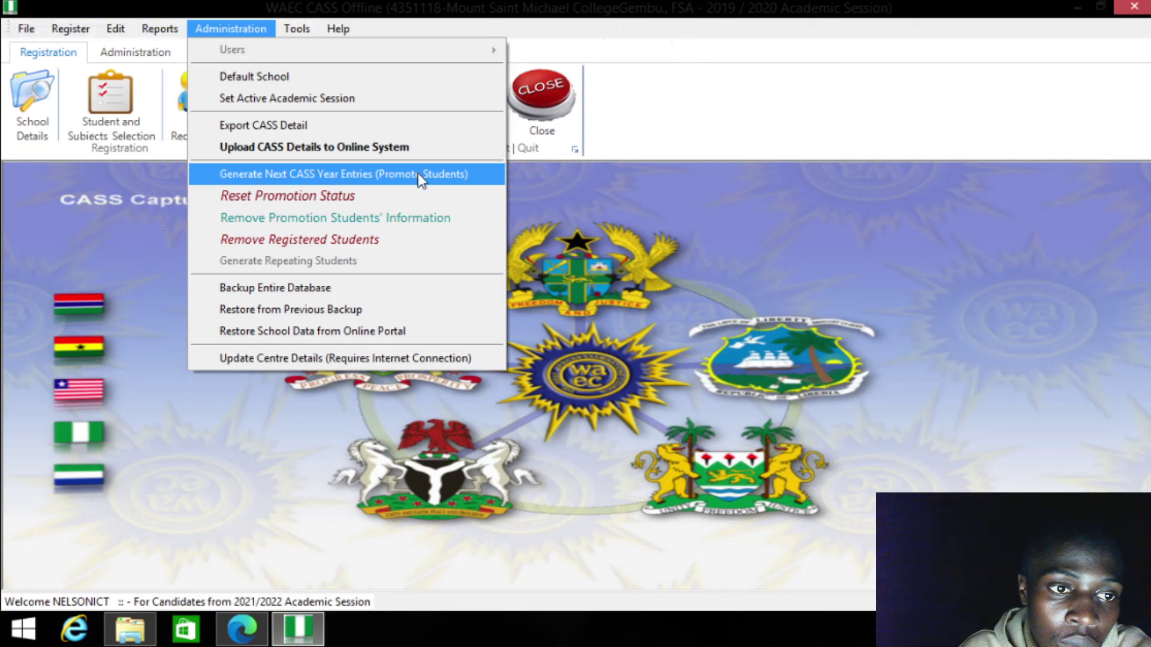
- In Generate Next CASS Year Entries, set Current CASS Year 2 and Session Year 2021
left_click(384, 180)
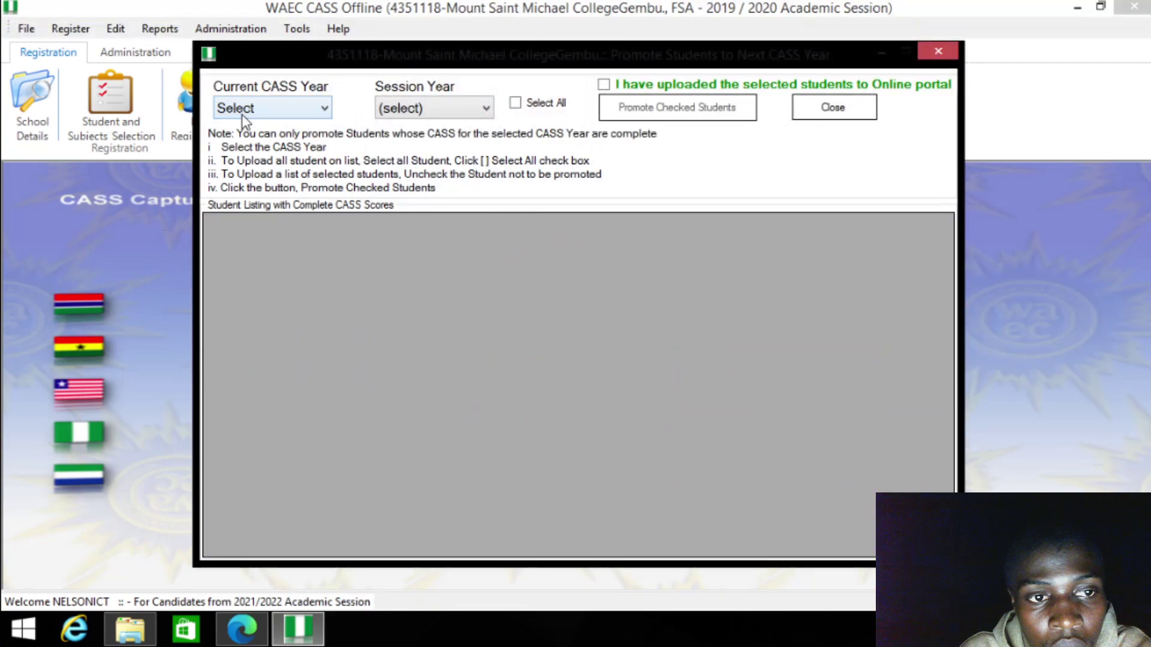
left_click(296, 114)
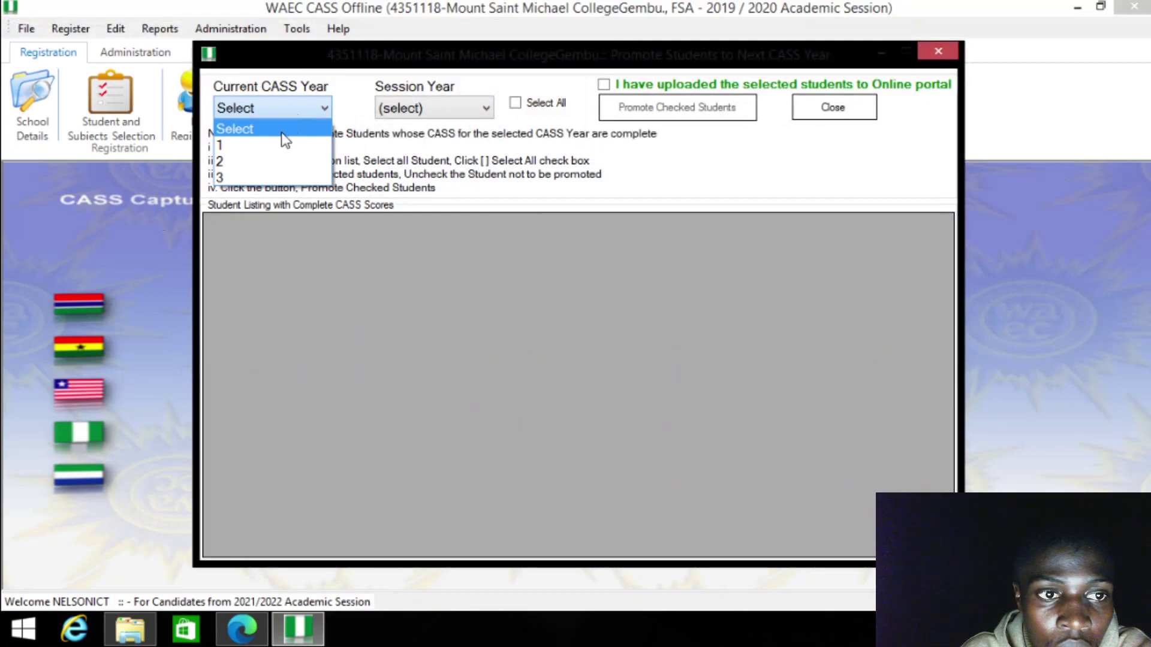
left_click(271, 169)
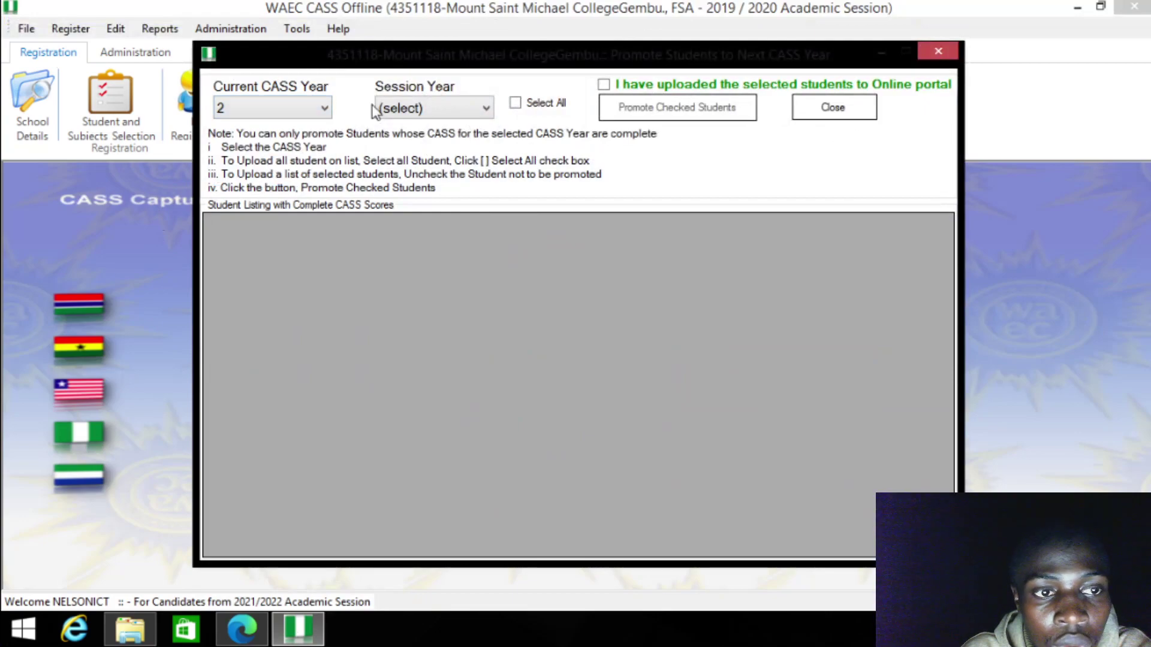
left_click(445, 109)
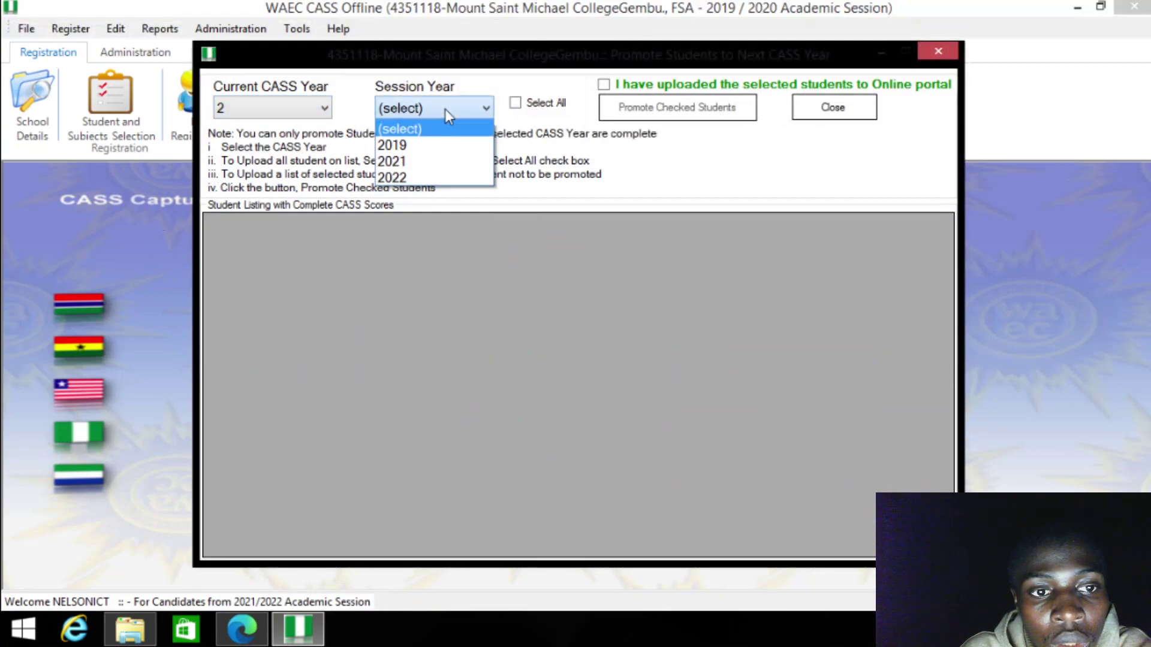
left_click(399, 179)
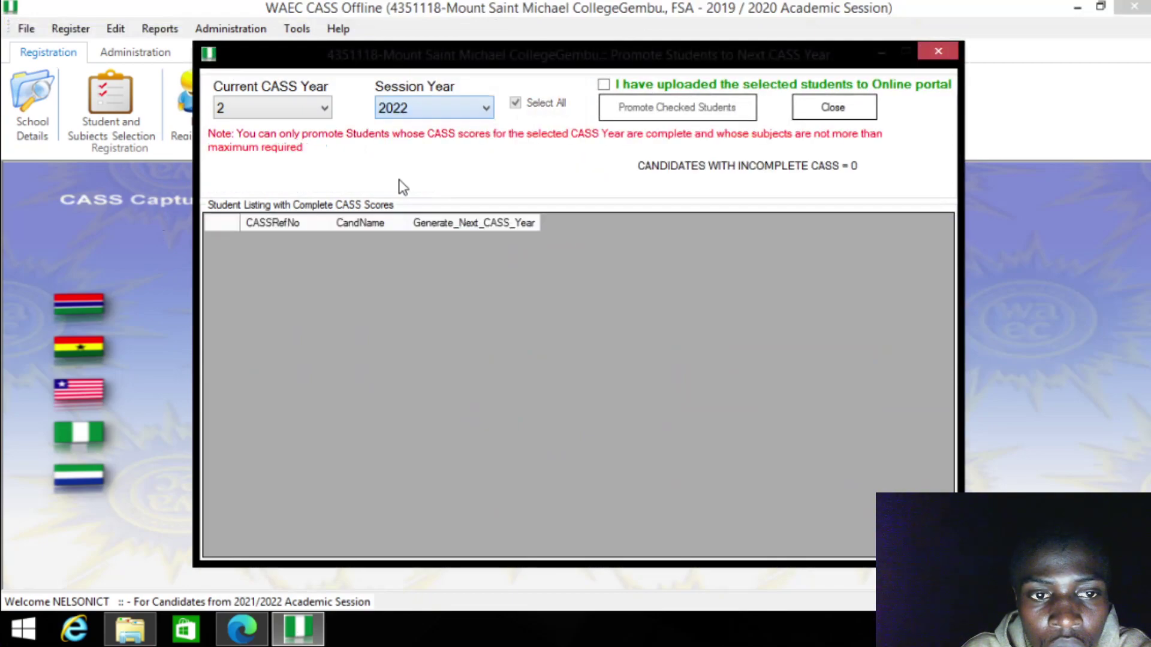
left_click(447, 108)
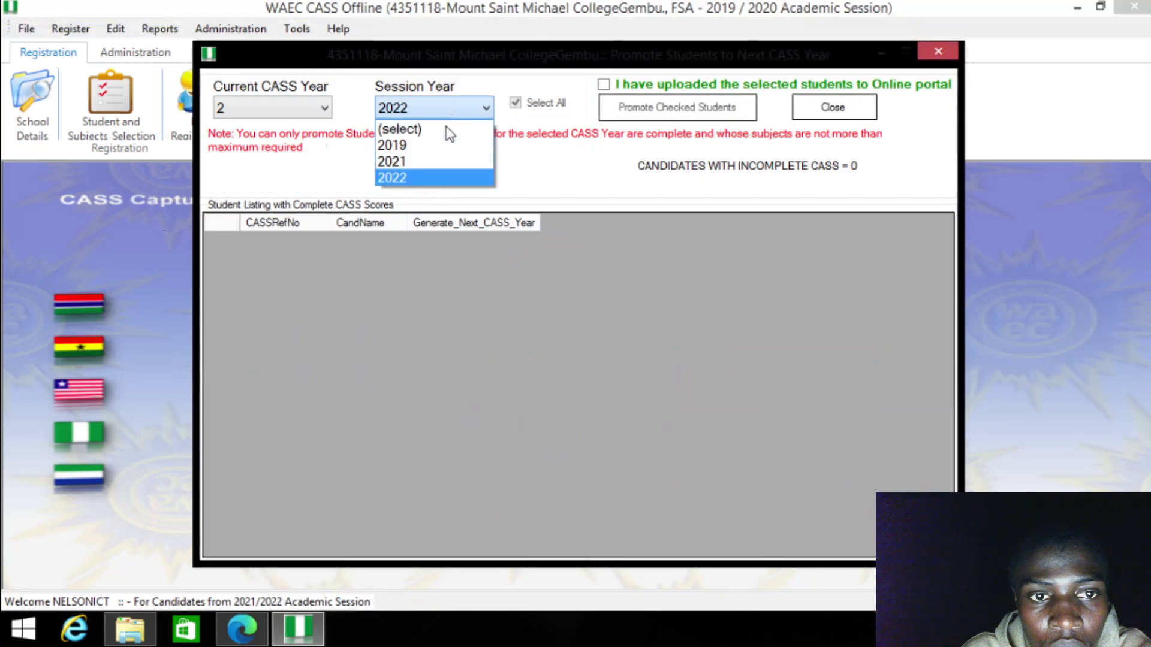
left_click(429, 162)
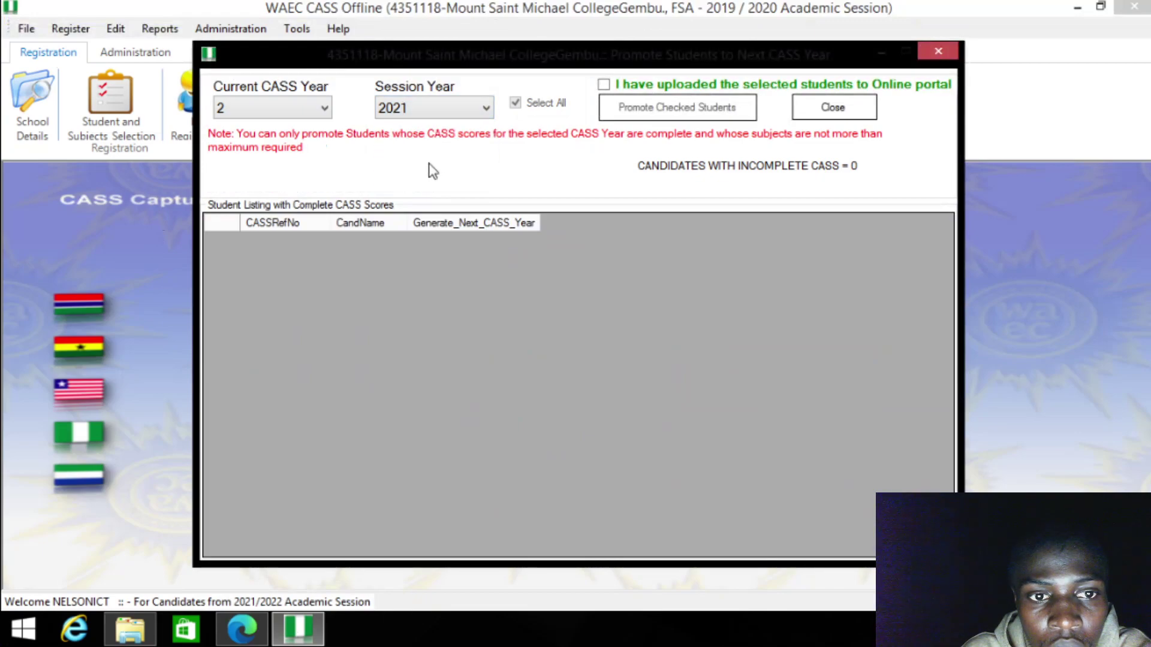
- Close the empty Promote Students to Next CASS Year window and confirm quitting
left_click(833, 113)
left_click(742, 387)
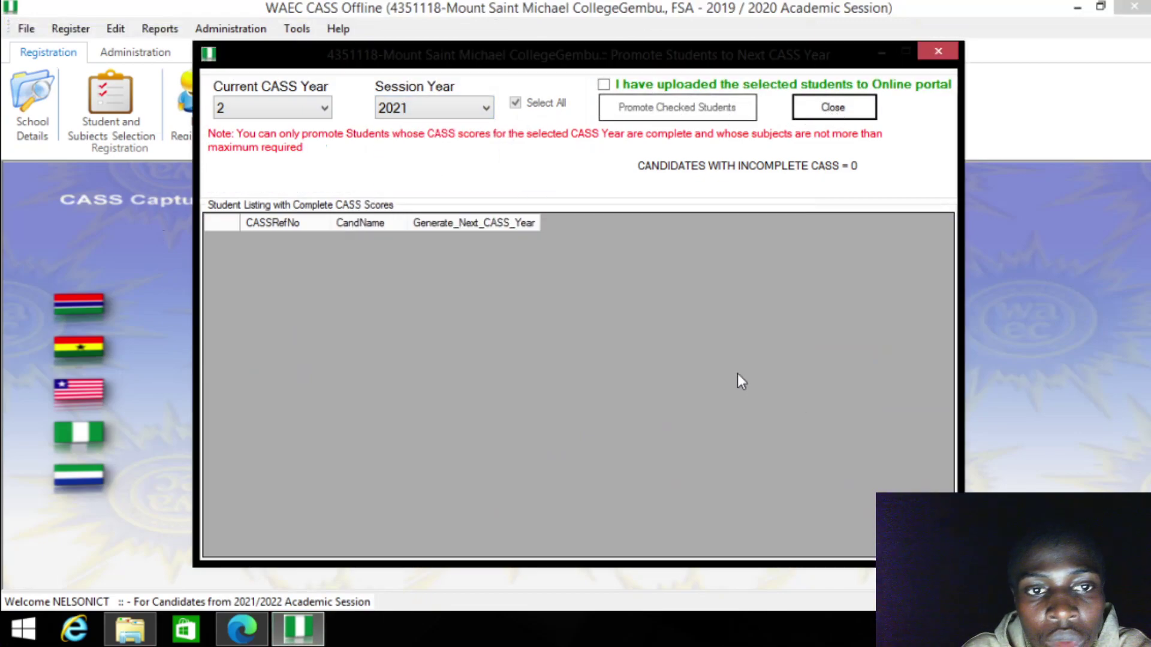
left_click(951, 53)
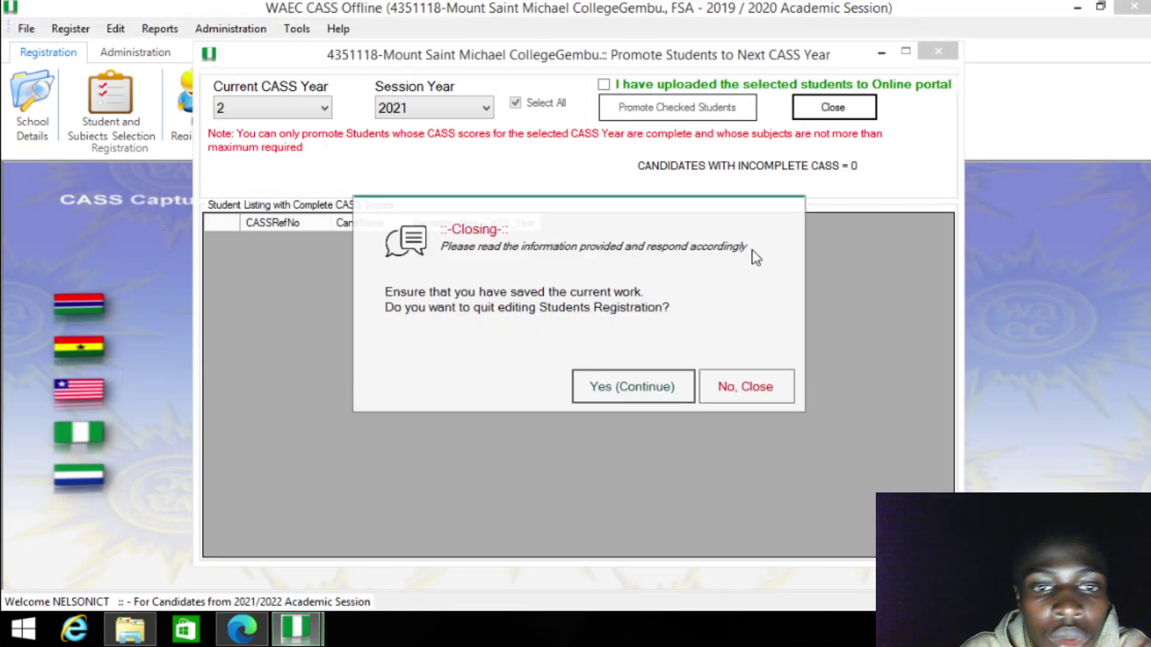
left_click(663, 389)
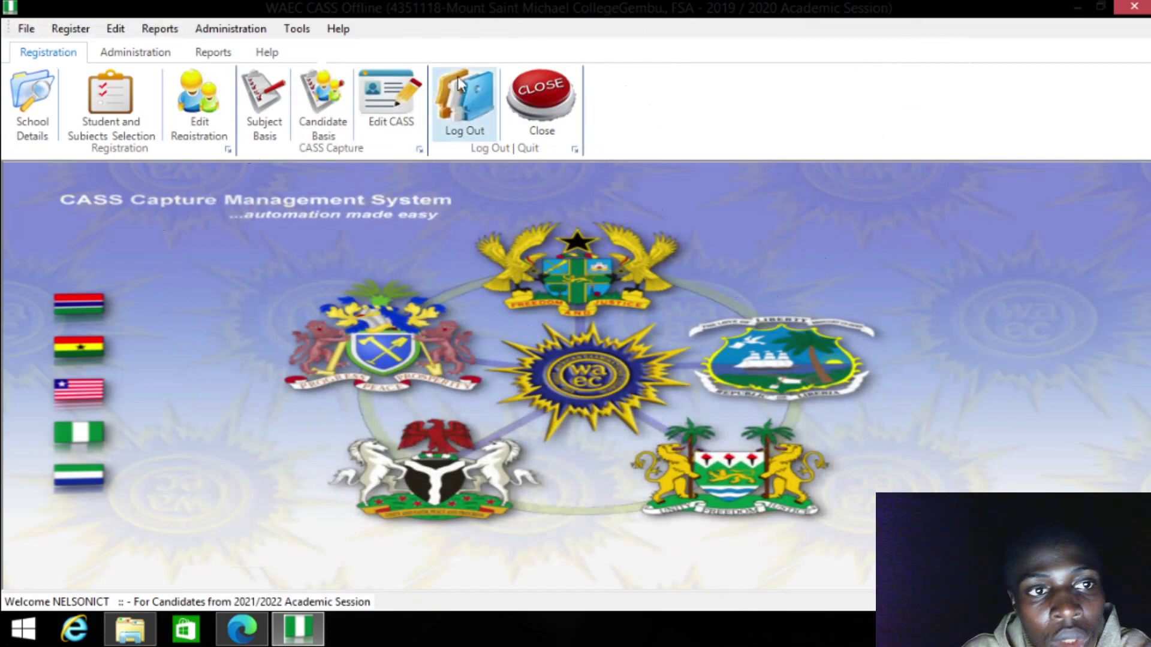
- Open the School Details configuration form and check the country list, keeping NIGERIA
left_click(249, 31)
mouse_move(159, 29)
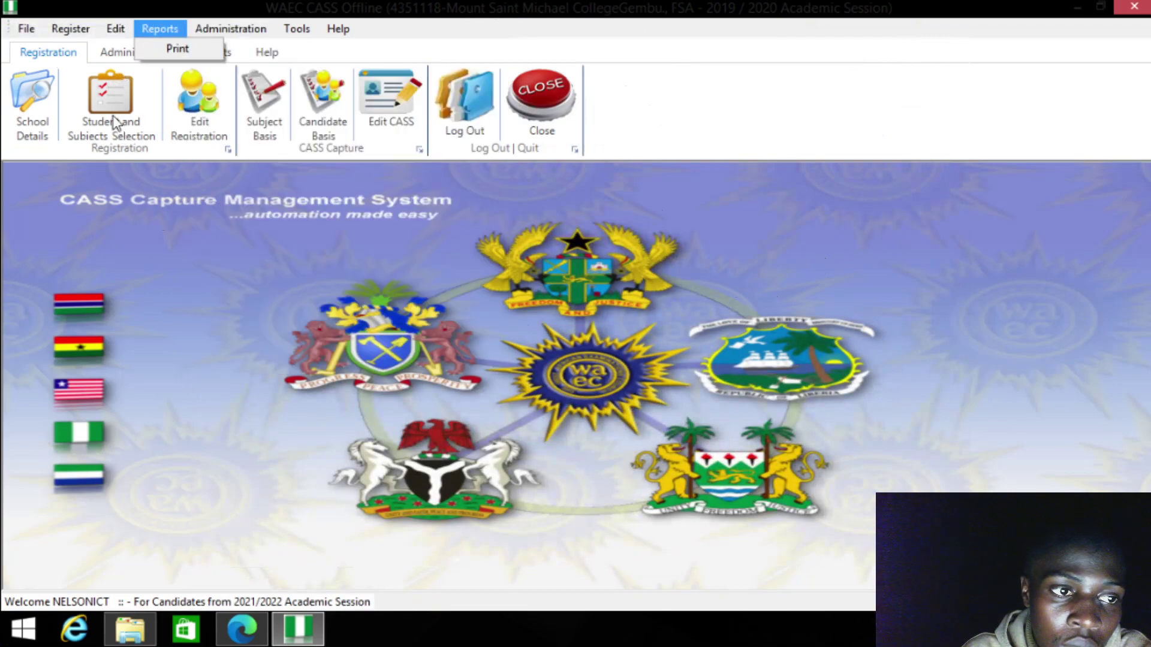
left_click(186, 243)
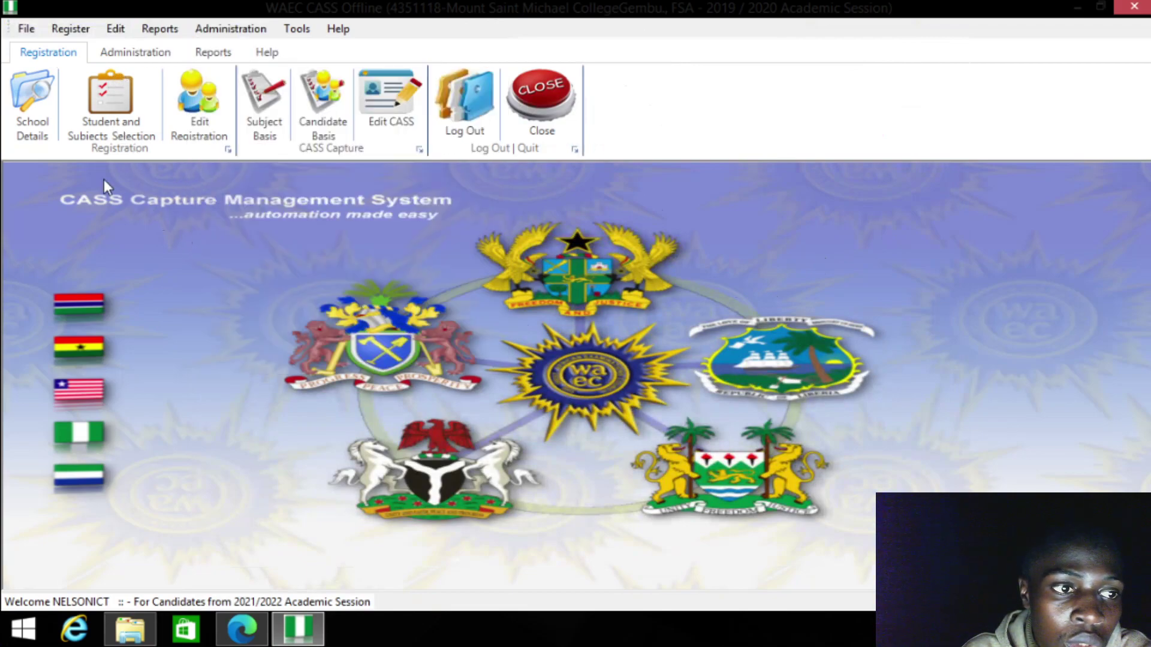
left_click(14, 114)
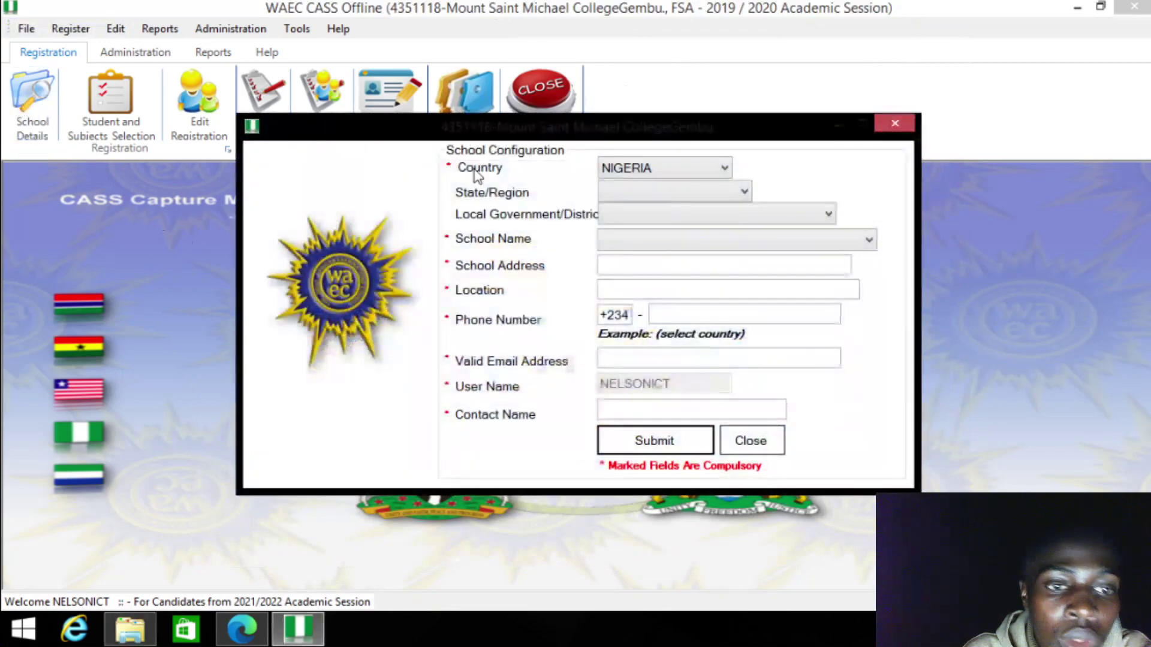
left_click(709, 174)
left_click(709, 176)
left_click(713, 193)
left_click(694, 166)
left_click(686, 168)
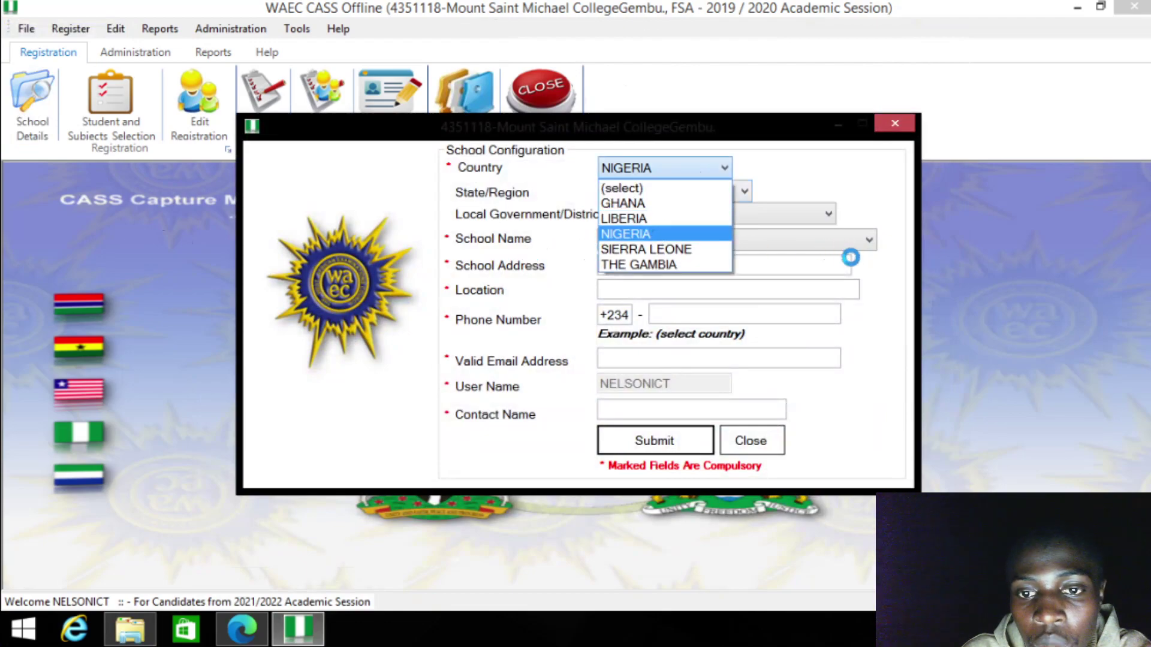
left_click(842, 265)
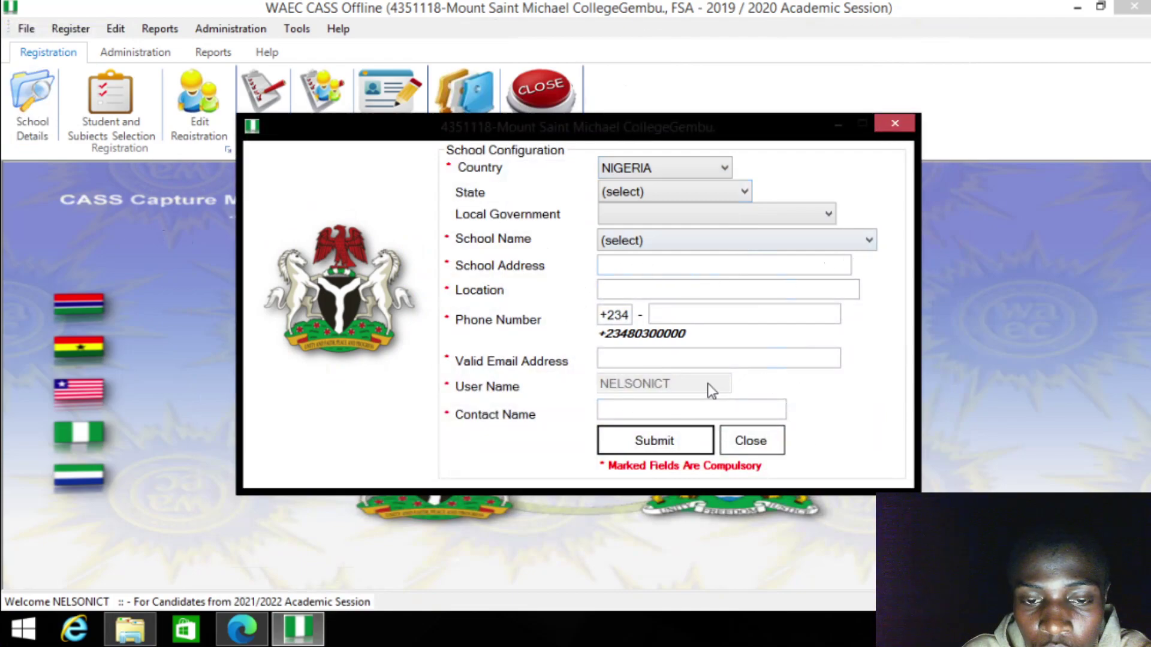
- Close the School Configuration form without saving and list the administration tasks again
left_click(895, 126)
left_click(627, 386)
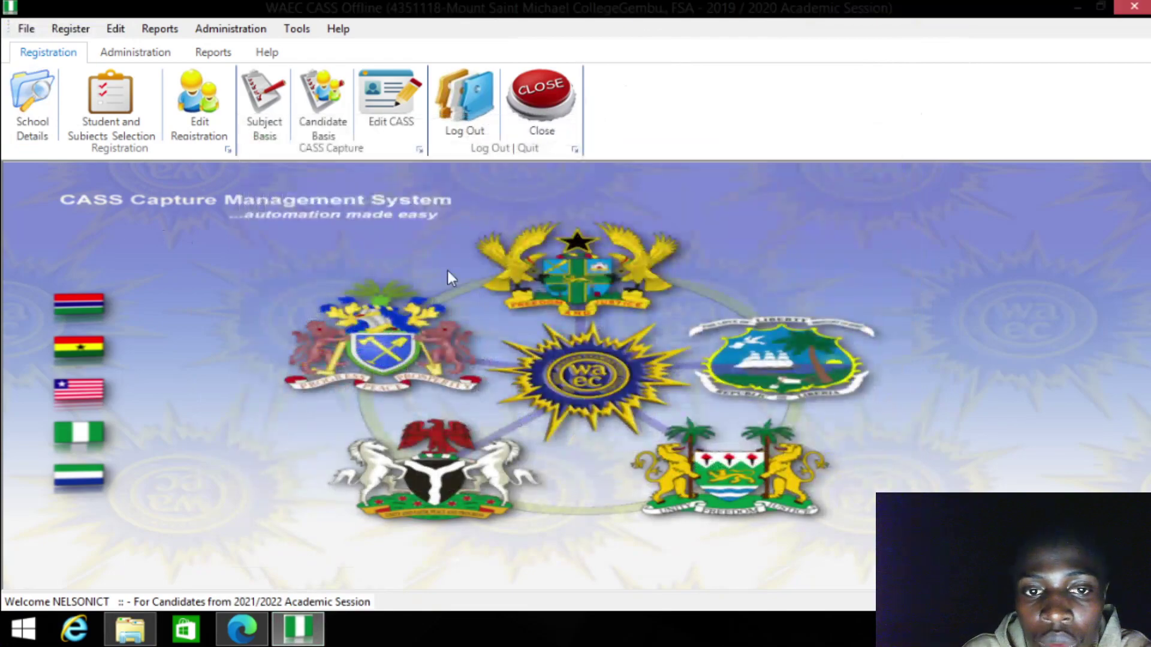
left_click(259, 30)
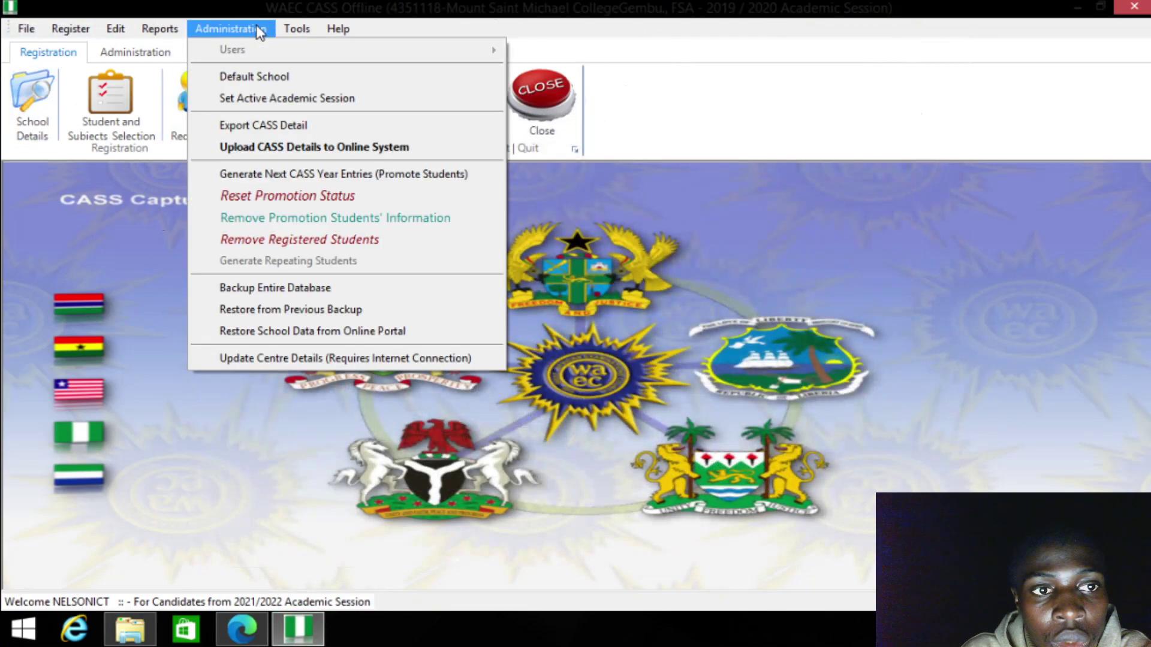
- Start Restore School Data from Online Portal and choose Mount Saint Michael CollegeGembu
left_click(337, 338)
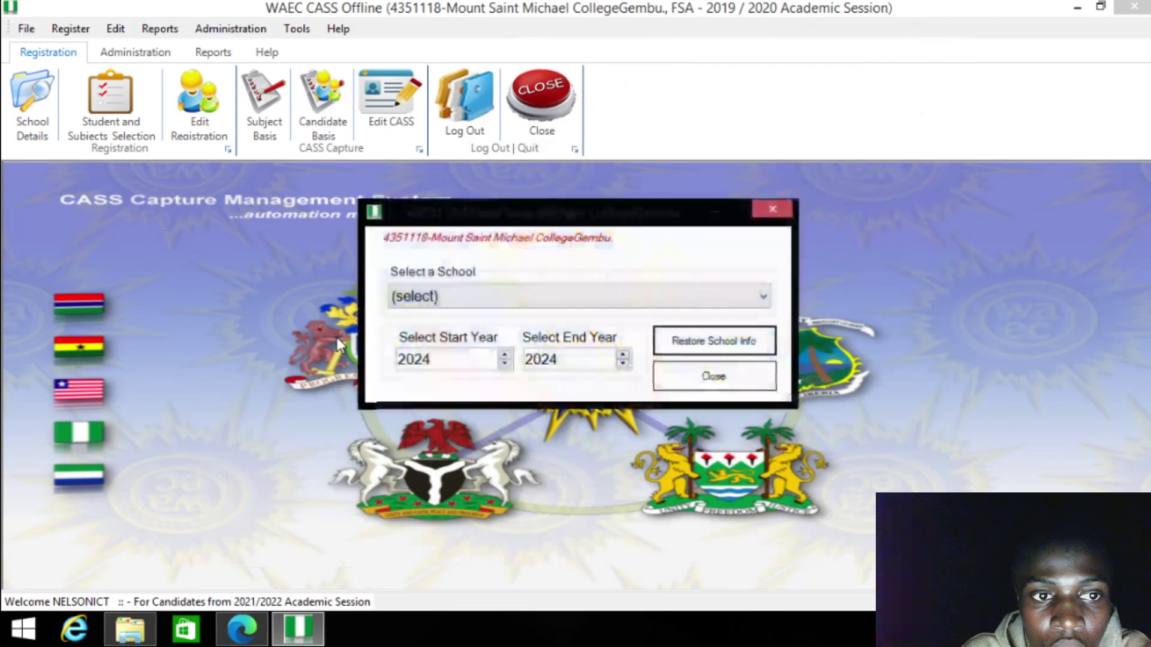
left_click(637, 300)
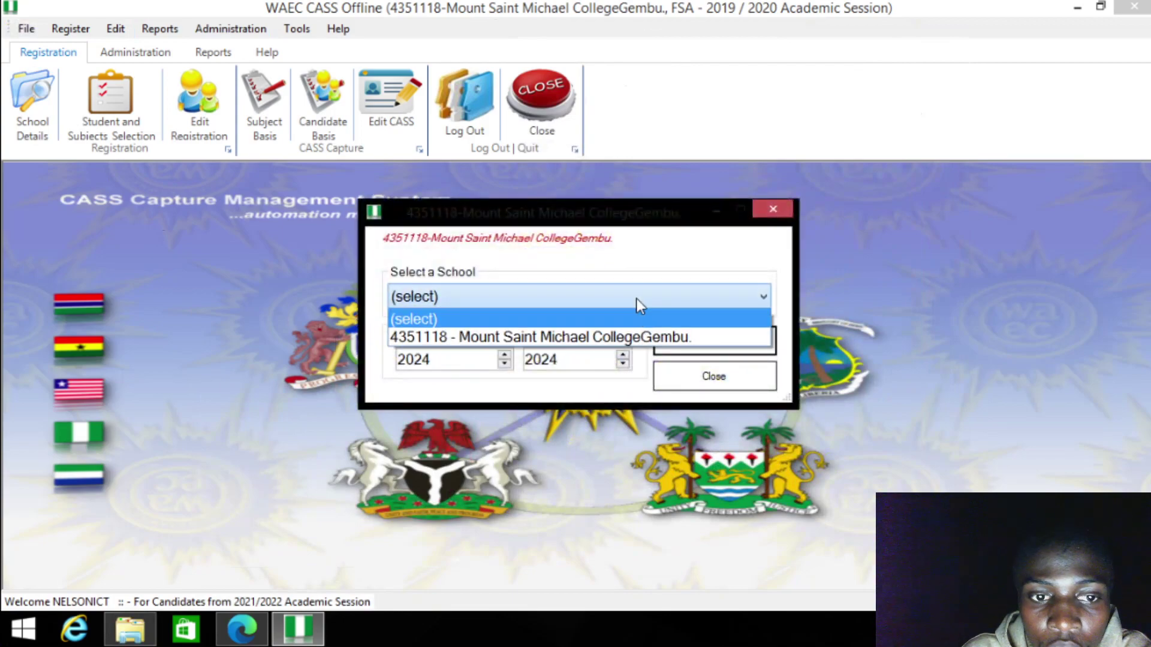
left_click(594, 333)
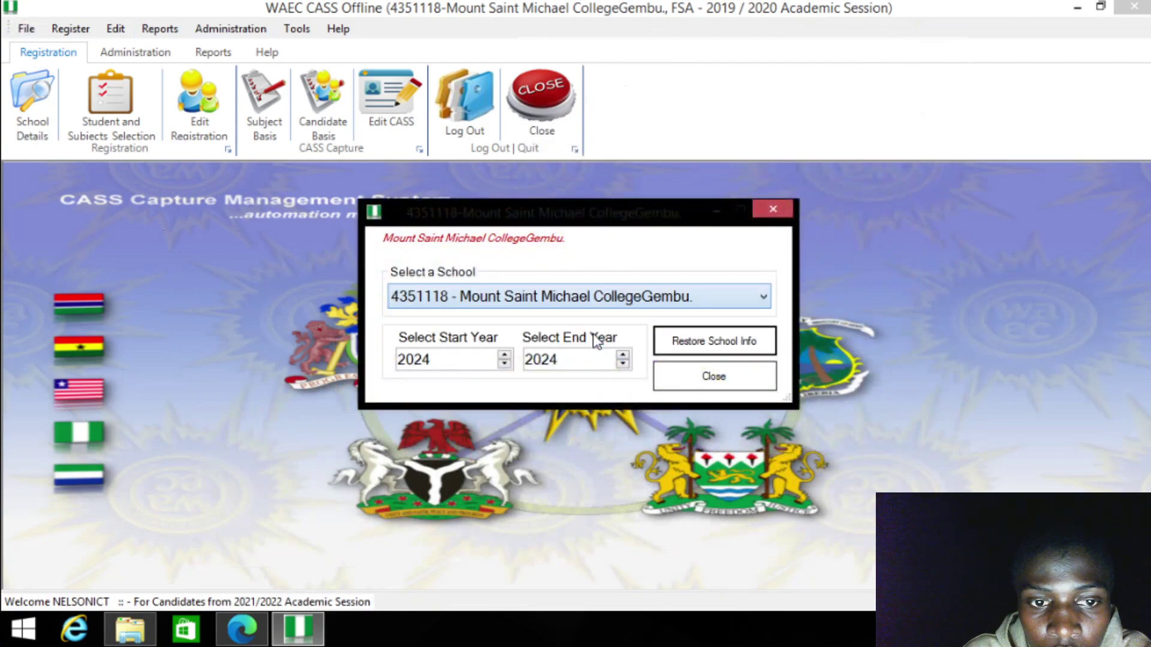
- Set Start Year 2021 and End Year 2022, then begin restoring the school info
left_click(504, 363)
left_click(504, 364)
left_click(505, 363)
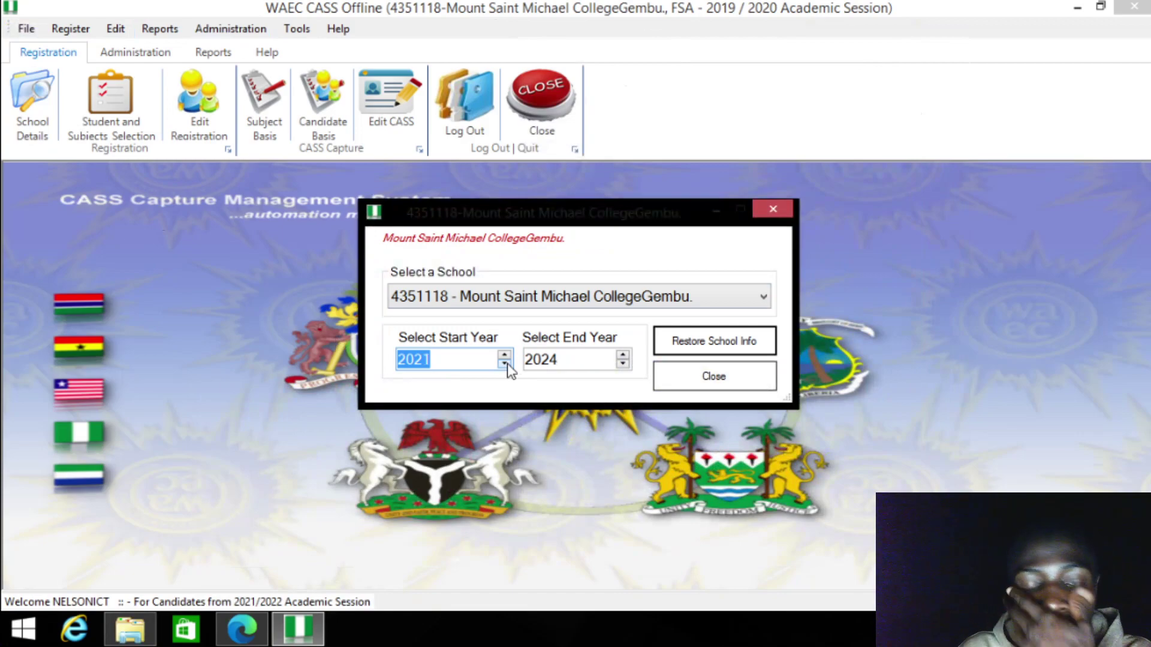
left_click(504, 364)
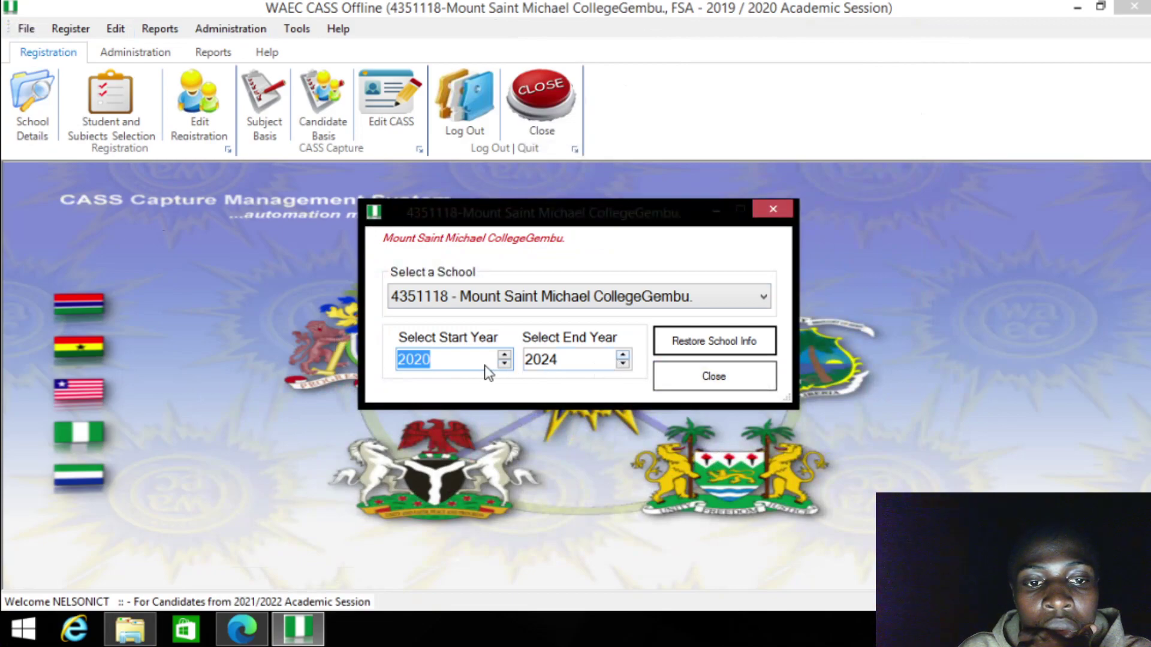
left_click(504, 356)
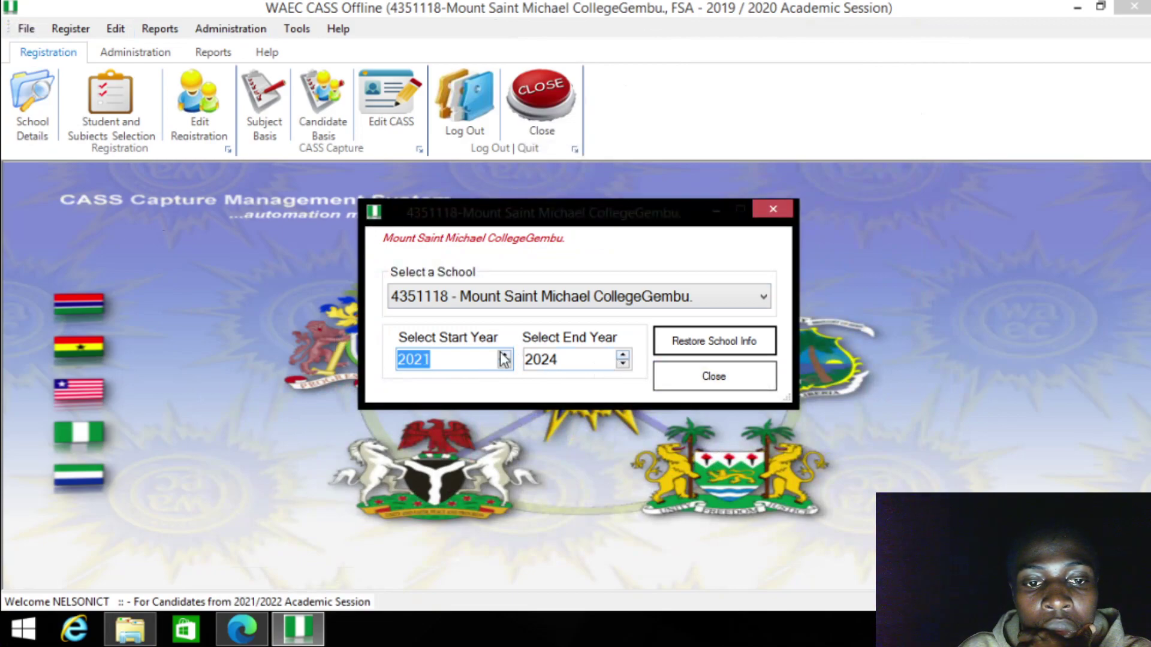
left_click(623, 355)
left_click(623, 355)
left_click(624, 355)
left_click(624, 364)
left_click(624, 364)
left_click(625, 364)
left_click(625, 364)
left_click(624, 364)
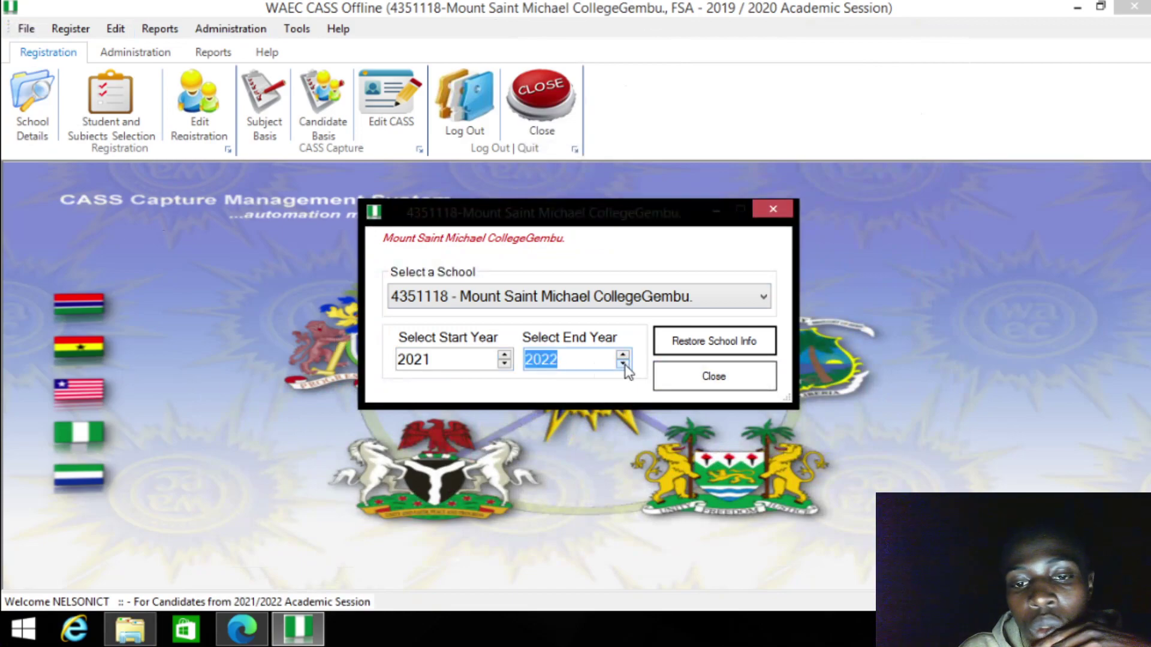
left_click(746, 346)
- Choose 2021/2022 as the SS 1 session, acknowledge the warnings and continue the restore
left_click(753, 386)
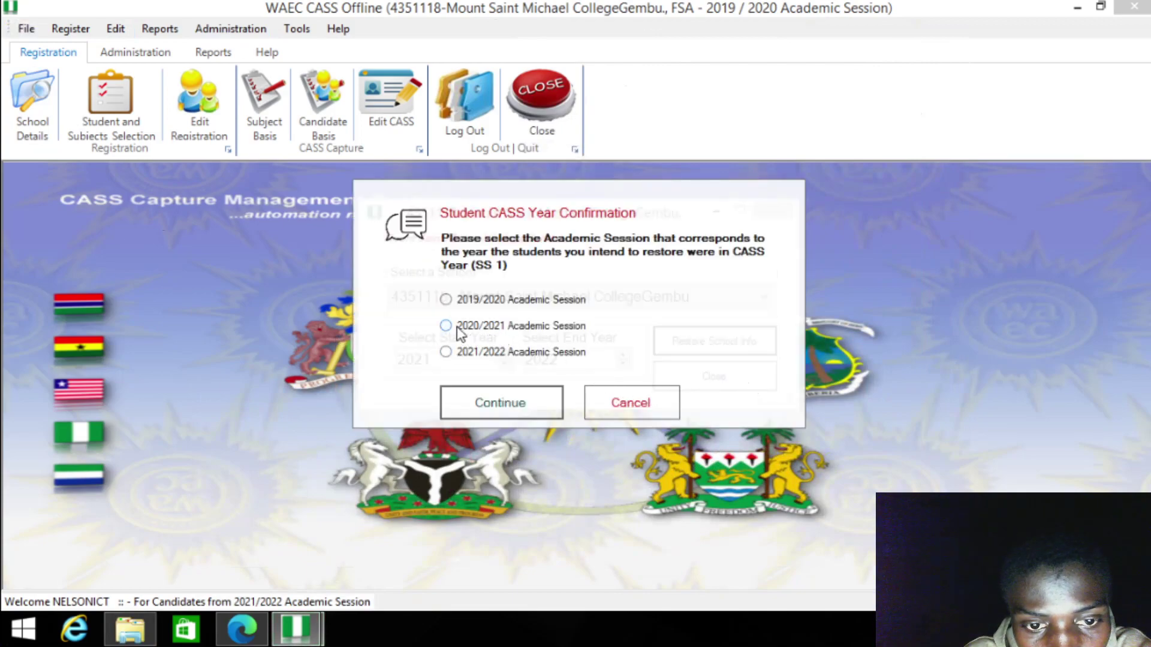
left_click(451, 352)
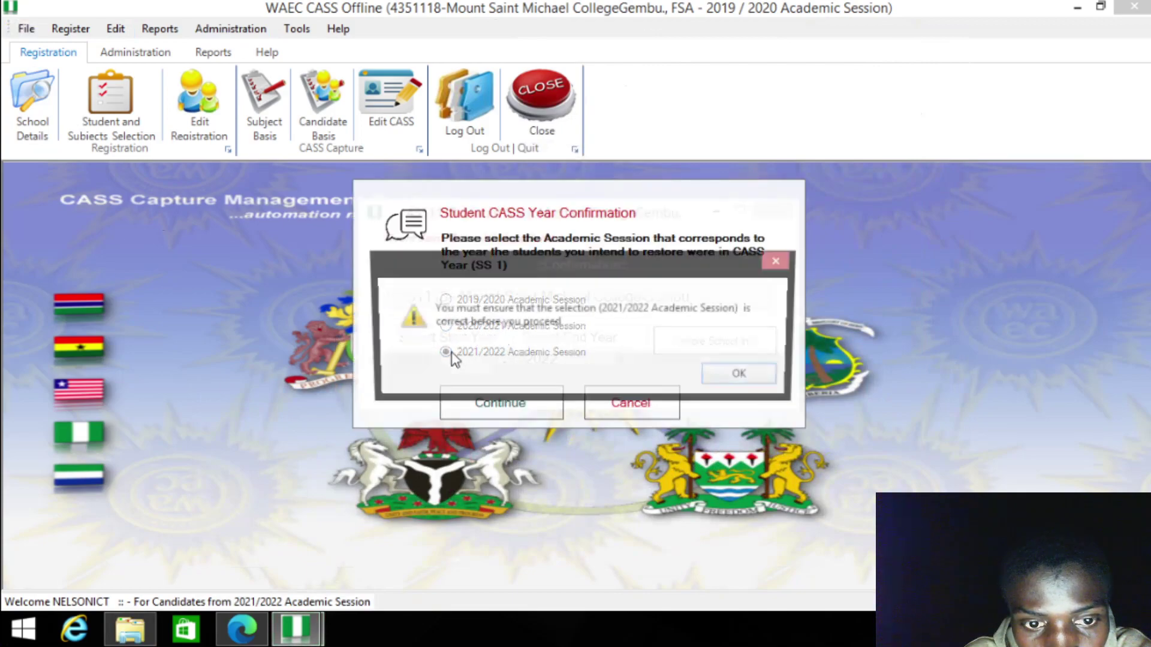
left_click(732, 376)
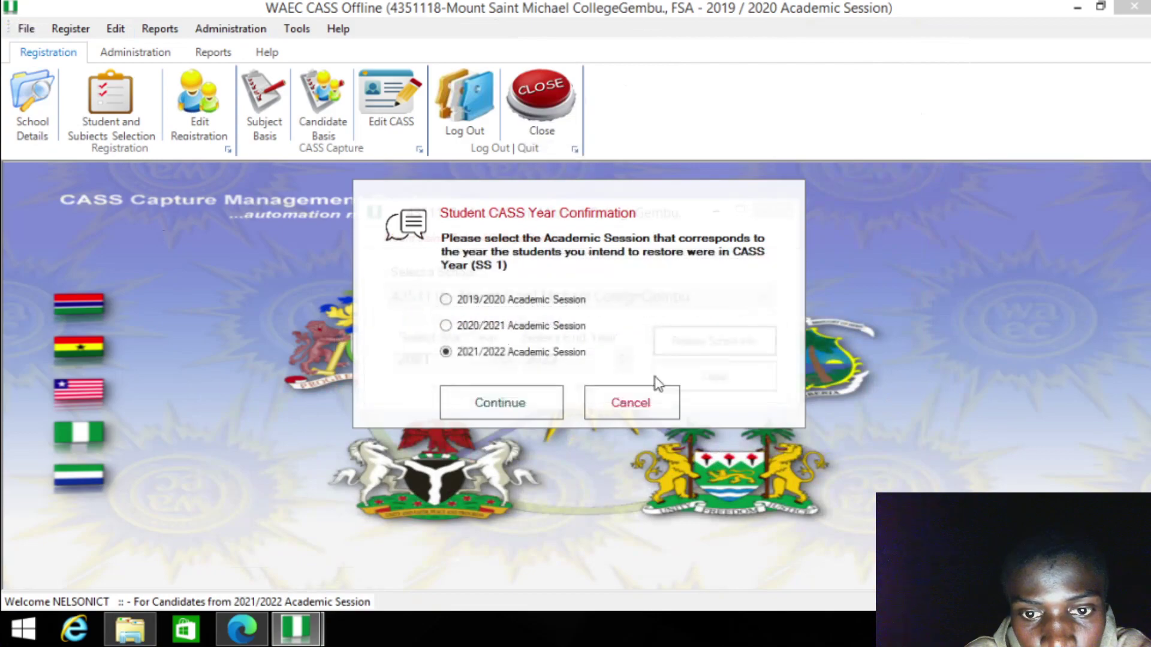
left_click(527, 401)
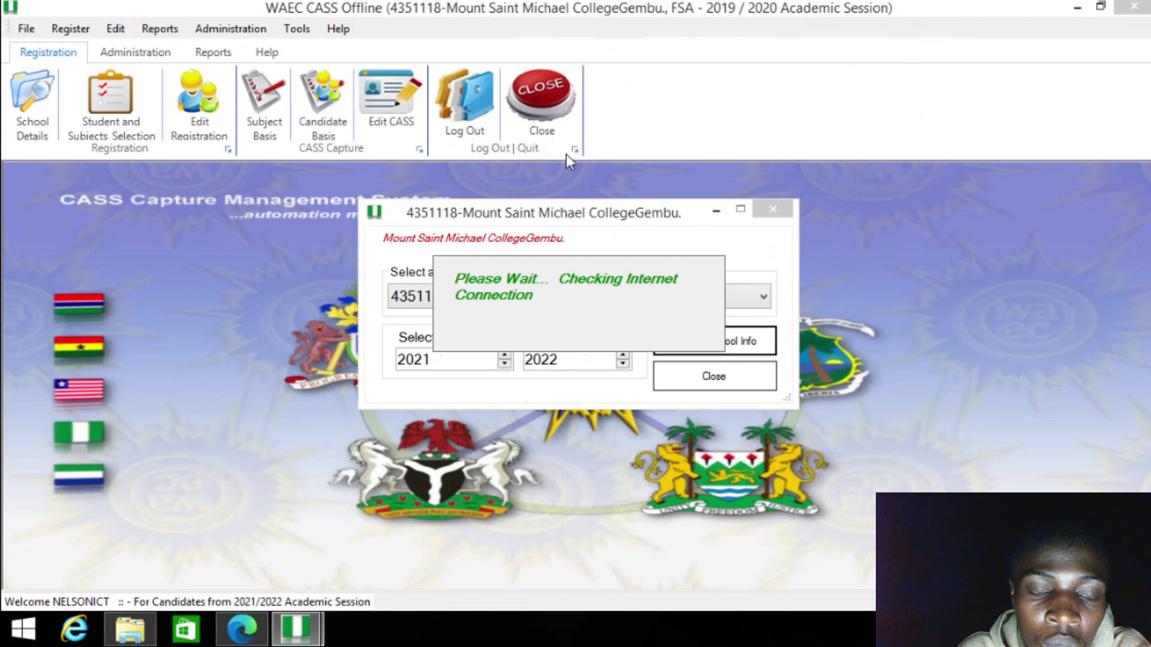
left_click(256, 639)
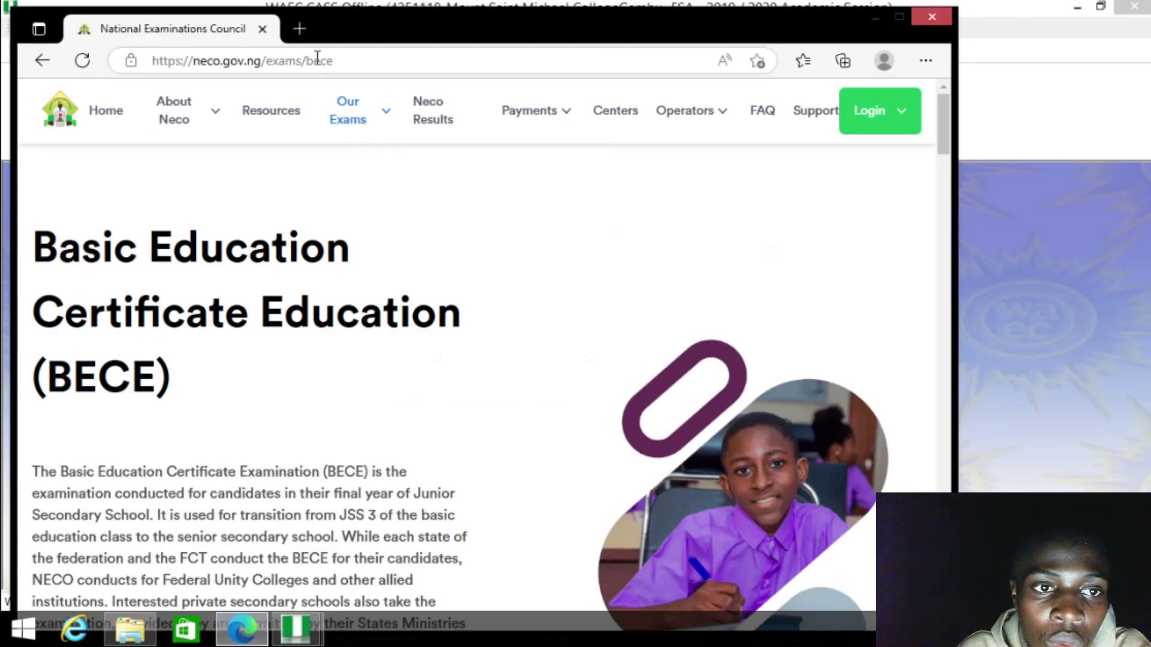
- Load waecinternational.org/cass in a new Edge tab
left_click(300, 30)
left_click(324, 58)
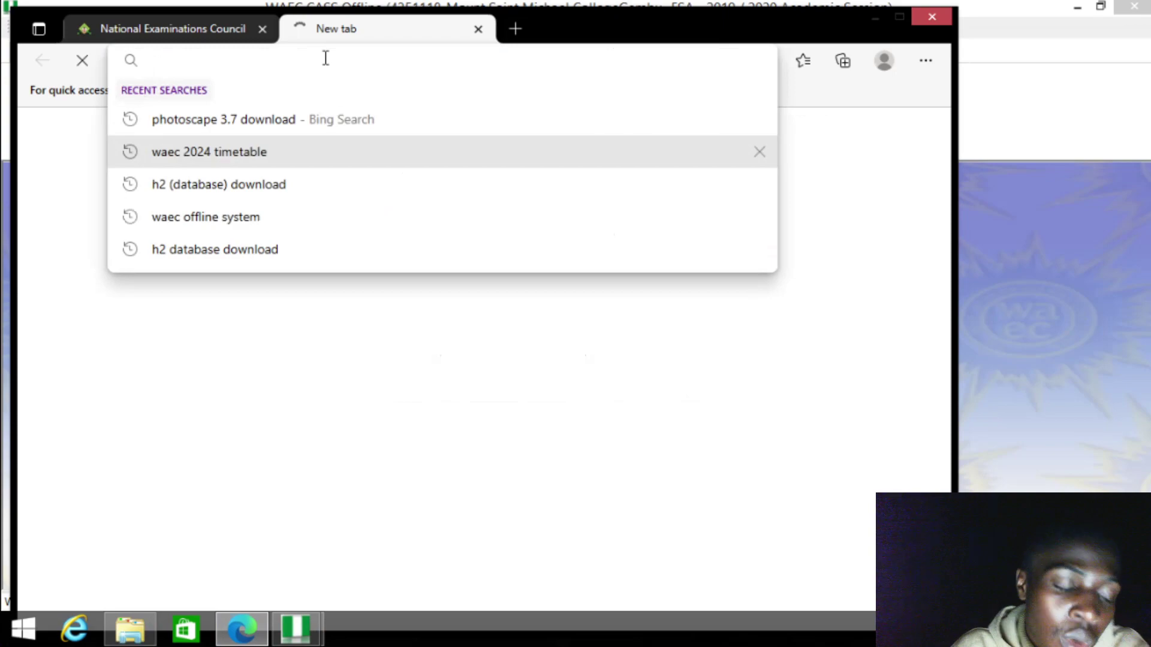
type("WAE")
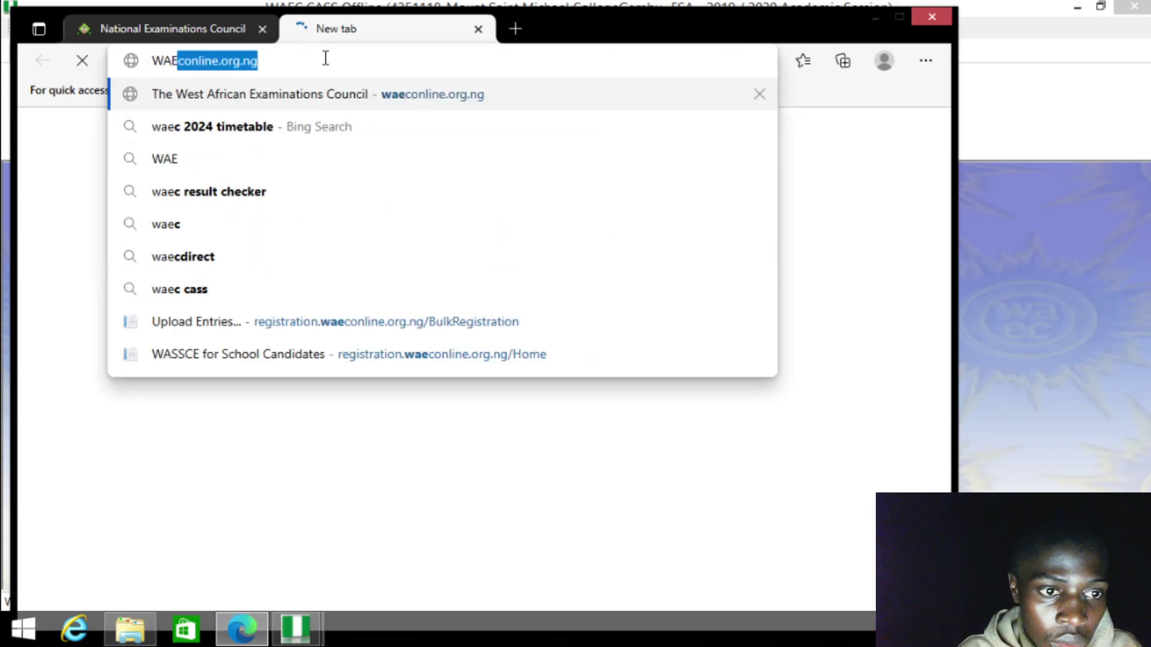
key("BackSpace")
key("BackSpace")
key("BackSpace")
key("BackSpace")
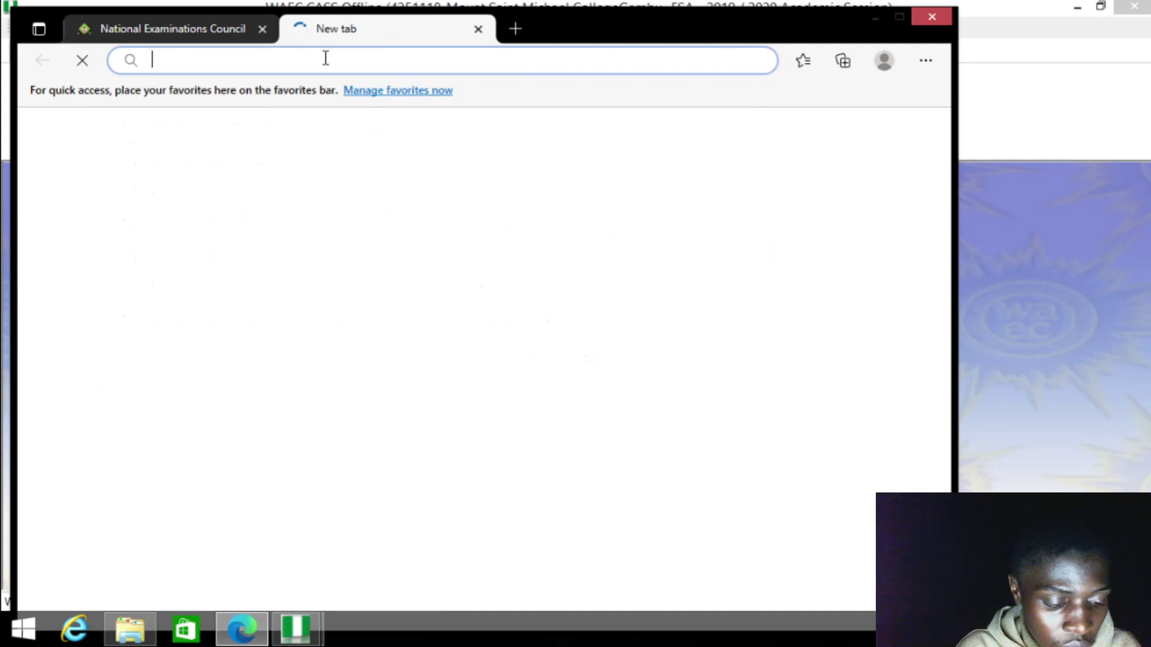
type("waecin")
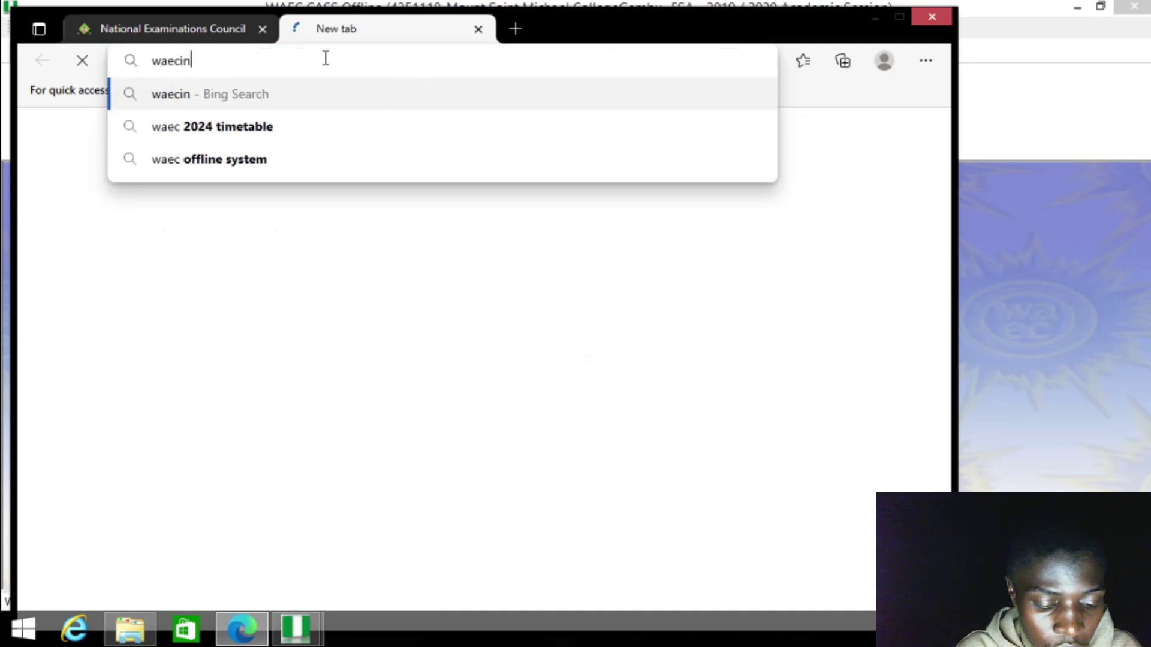
type("ternationa")
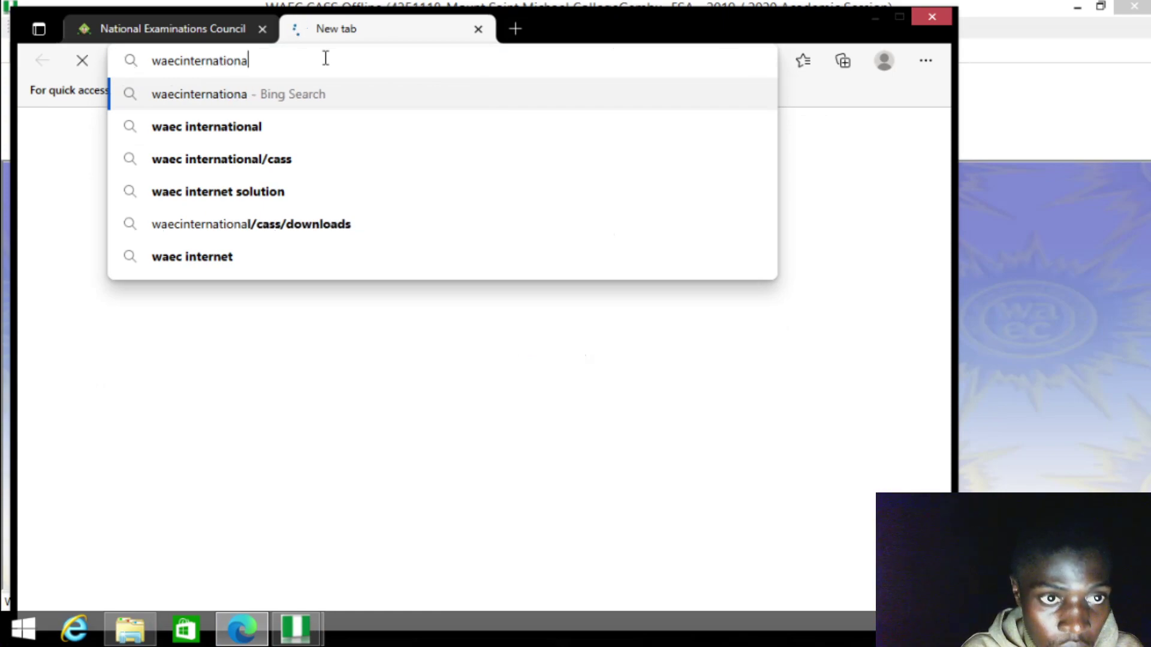
type("l.o")
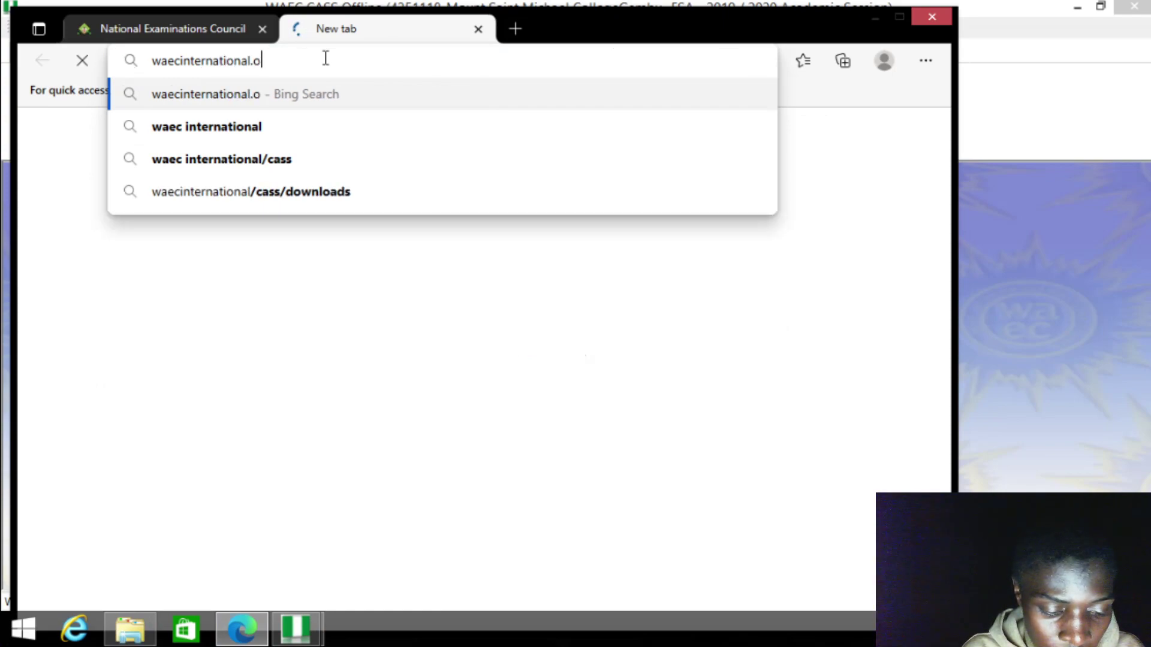
type("rg/")
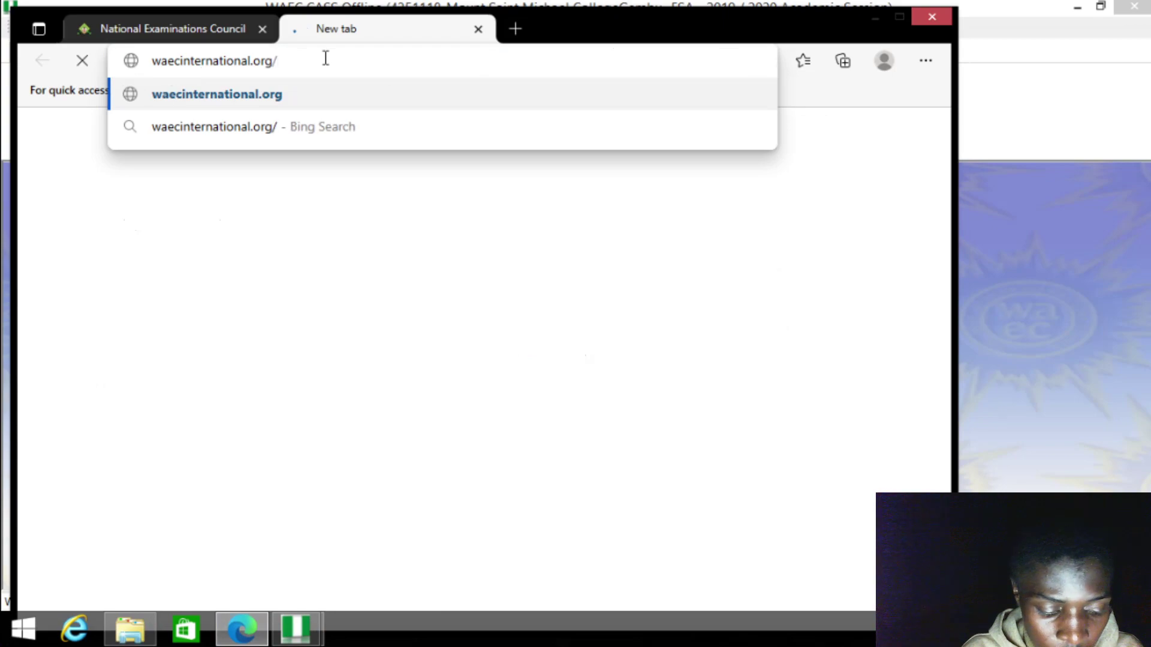
type("cass")
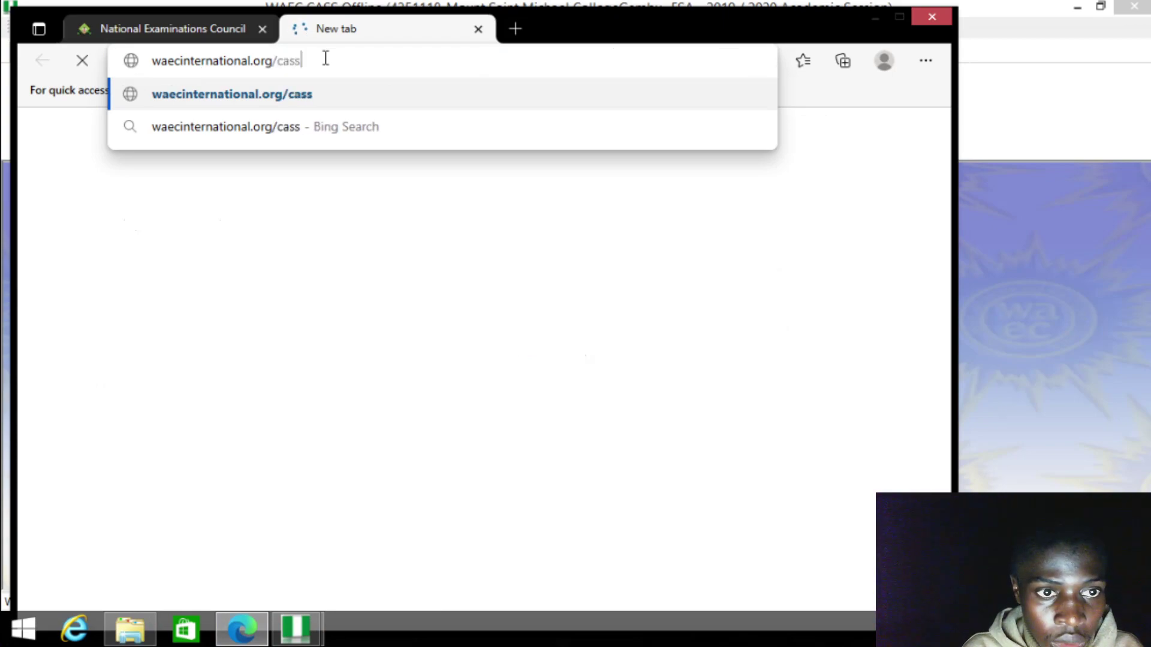
key("Return")
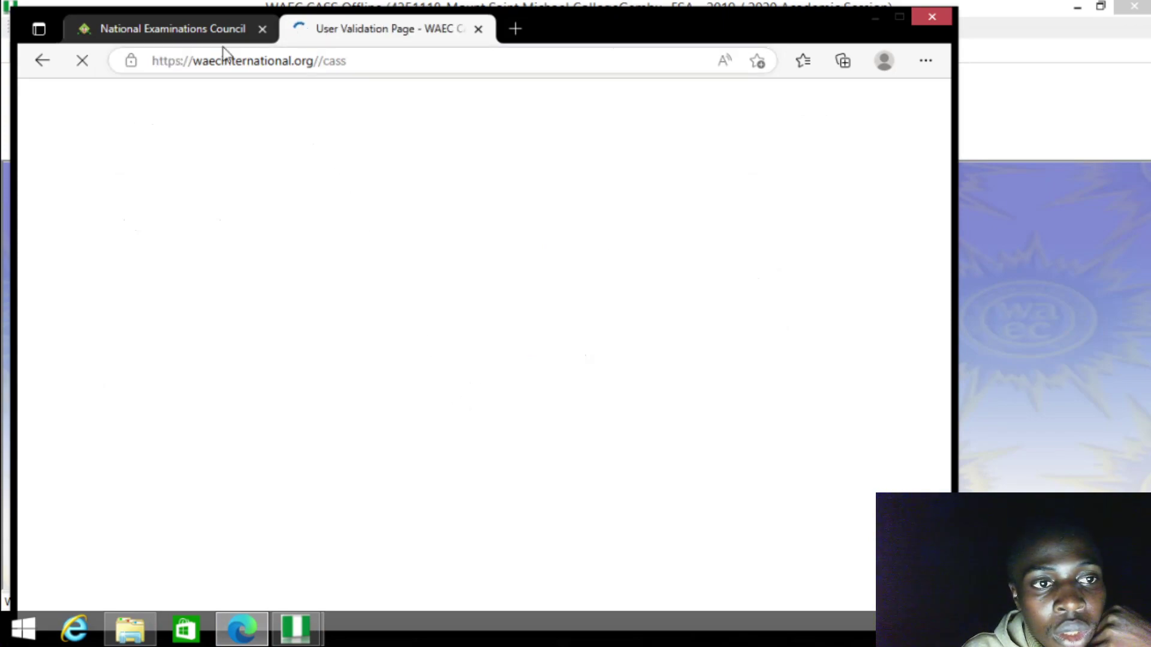
- Check the connection-checking dialog, then return from the NECO page to the WAEC User Validation Page
mouse_move(317, 643)
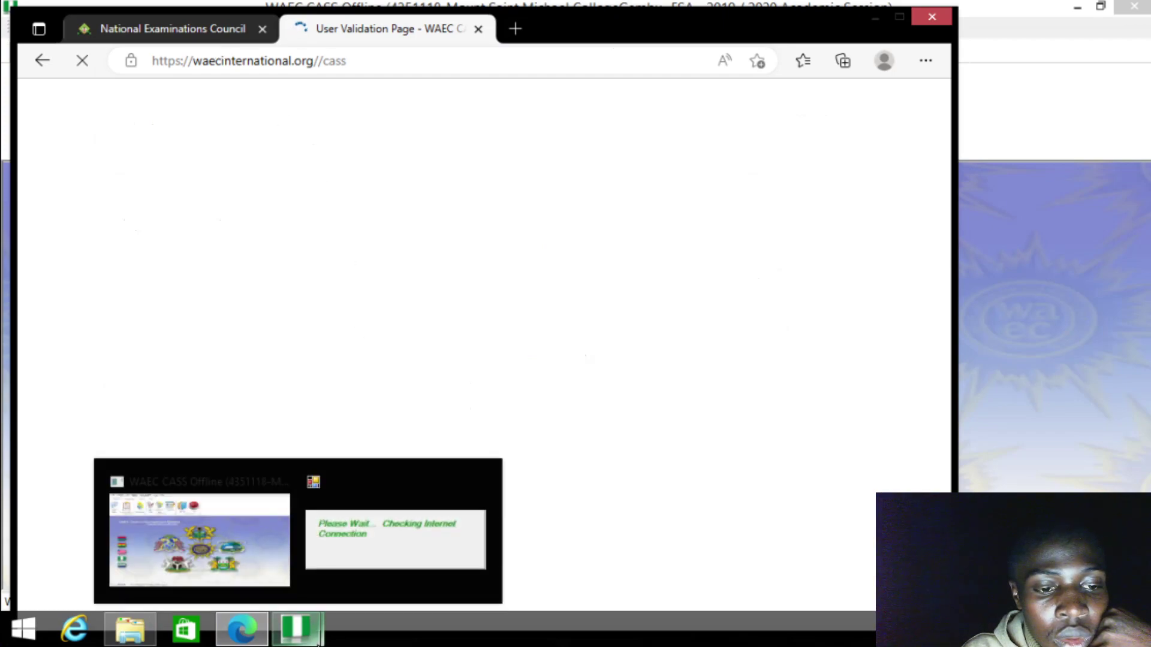
left_click(380, 568)
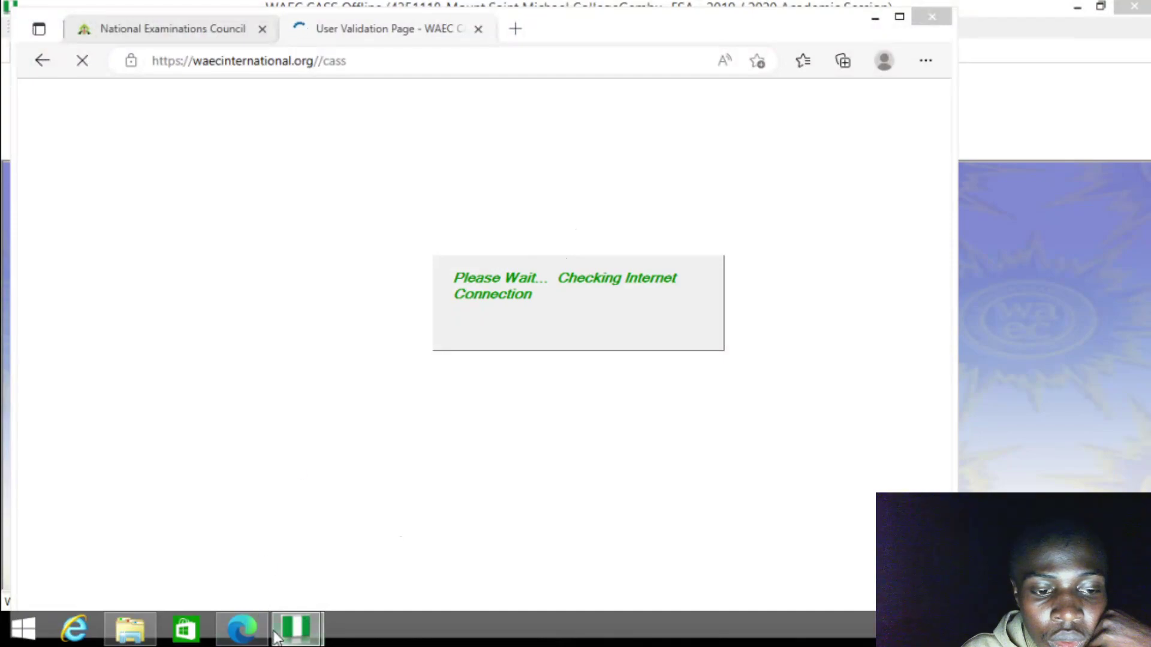
left_click(372, 528)
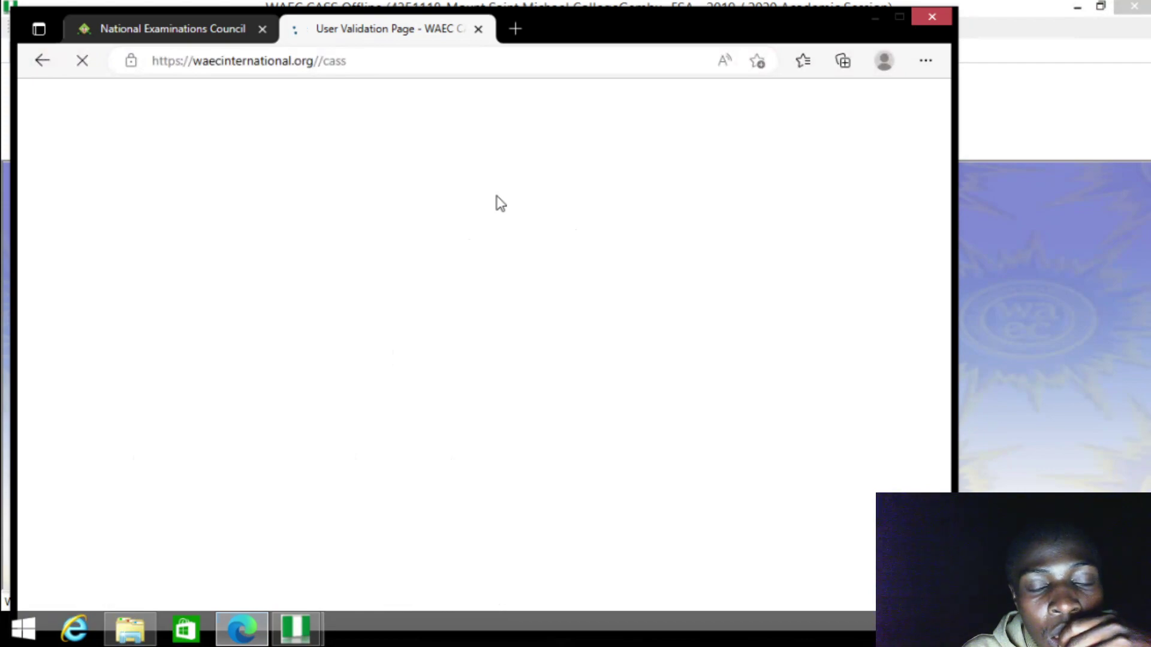
left_click(211, 38)
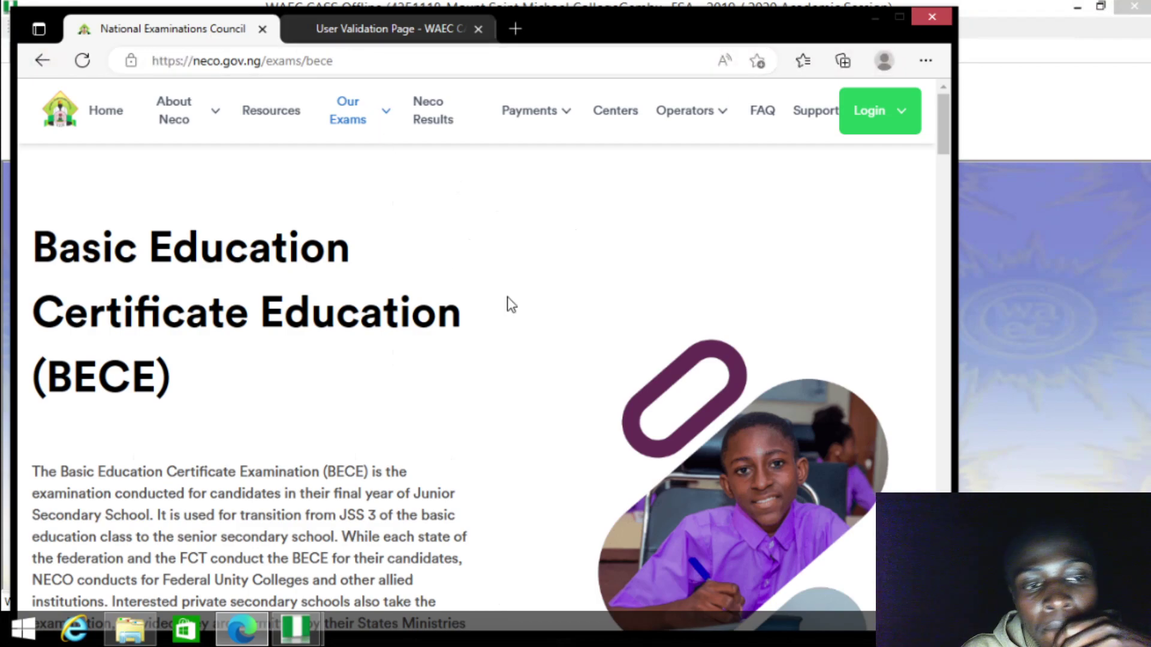
left_click(372, 33)
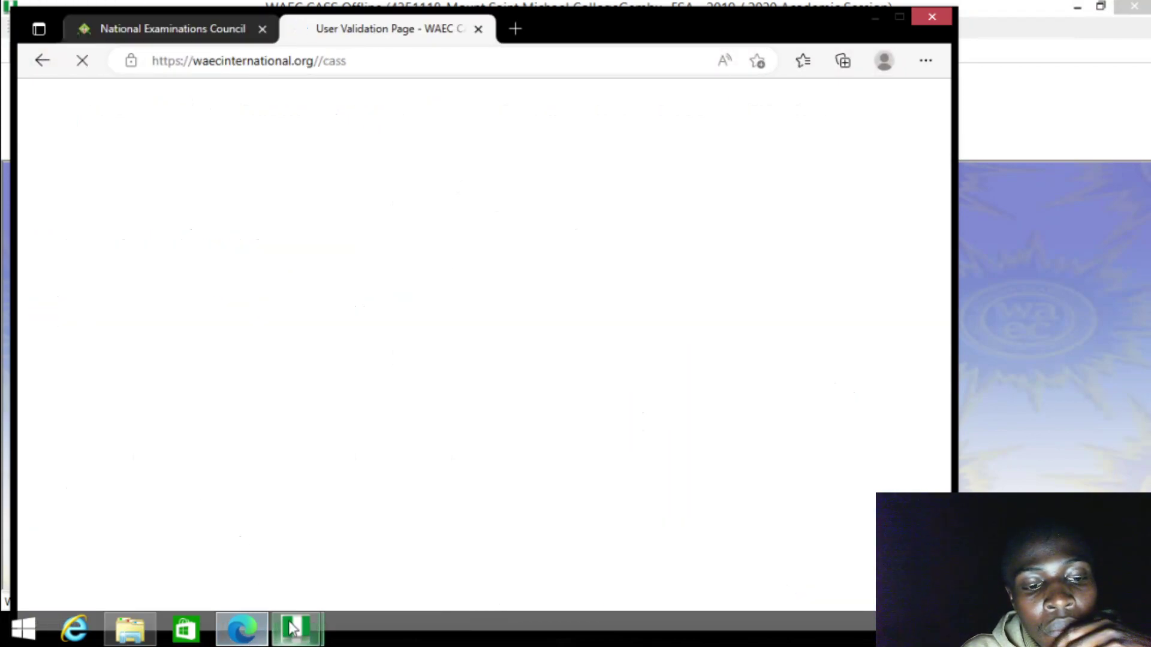
- Return to WAEC CASS Offline and choose Administration > Generate Next CASS Year Entries
mouse_move(303, 614)
left_click(440, 550)
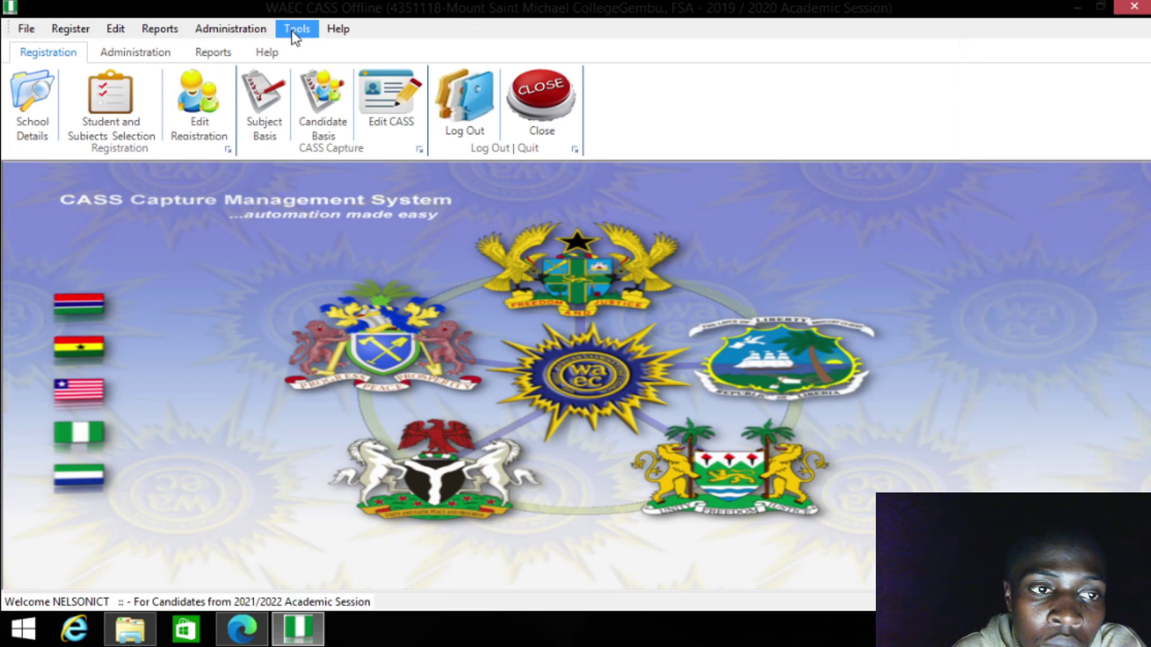
left_click(248, 26)
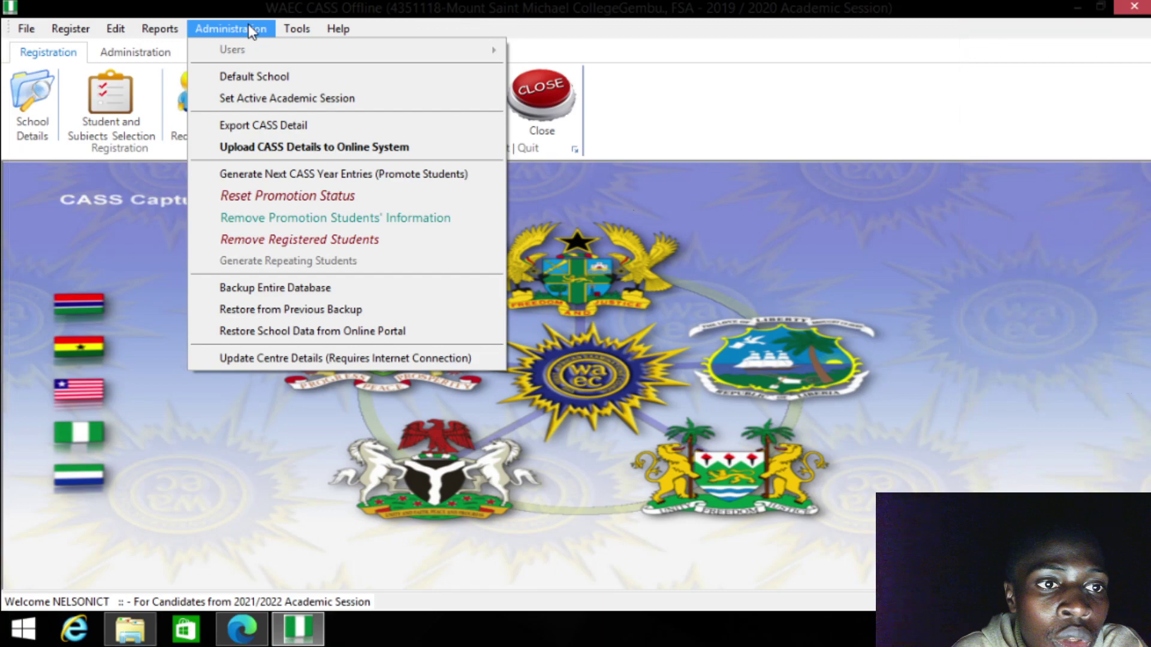
left_click(395, 173)
- Set the current CASS year to 2 and the session year to 2022 to load the students
left_click(304, 109)
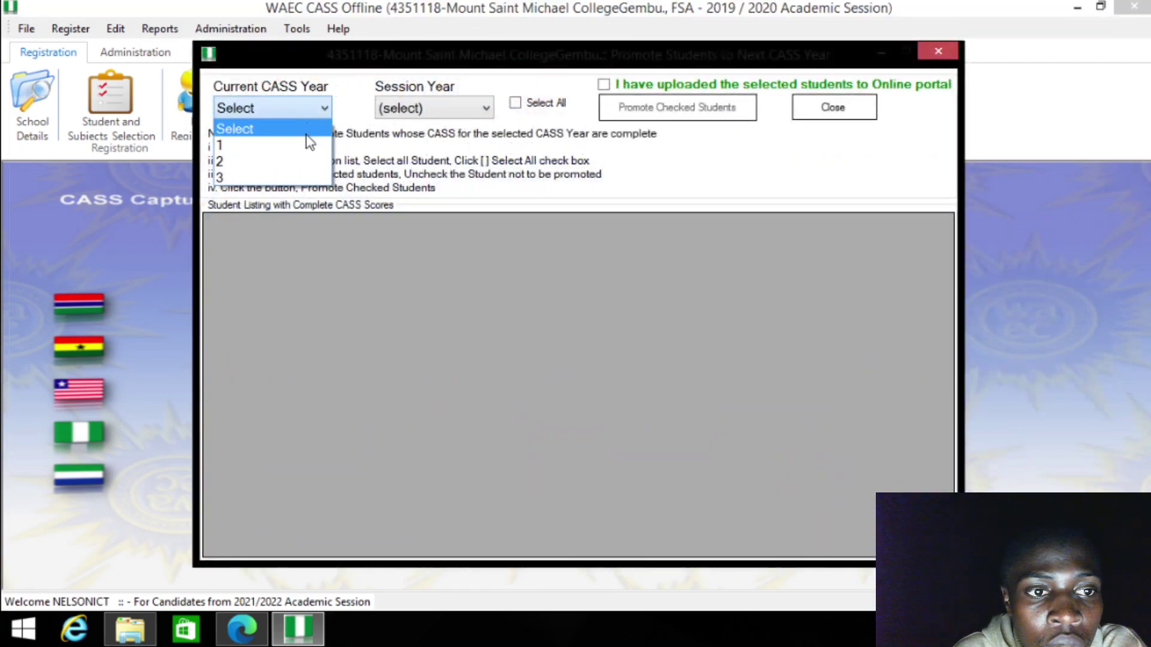
left_click(295, 162)
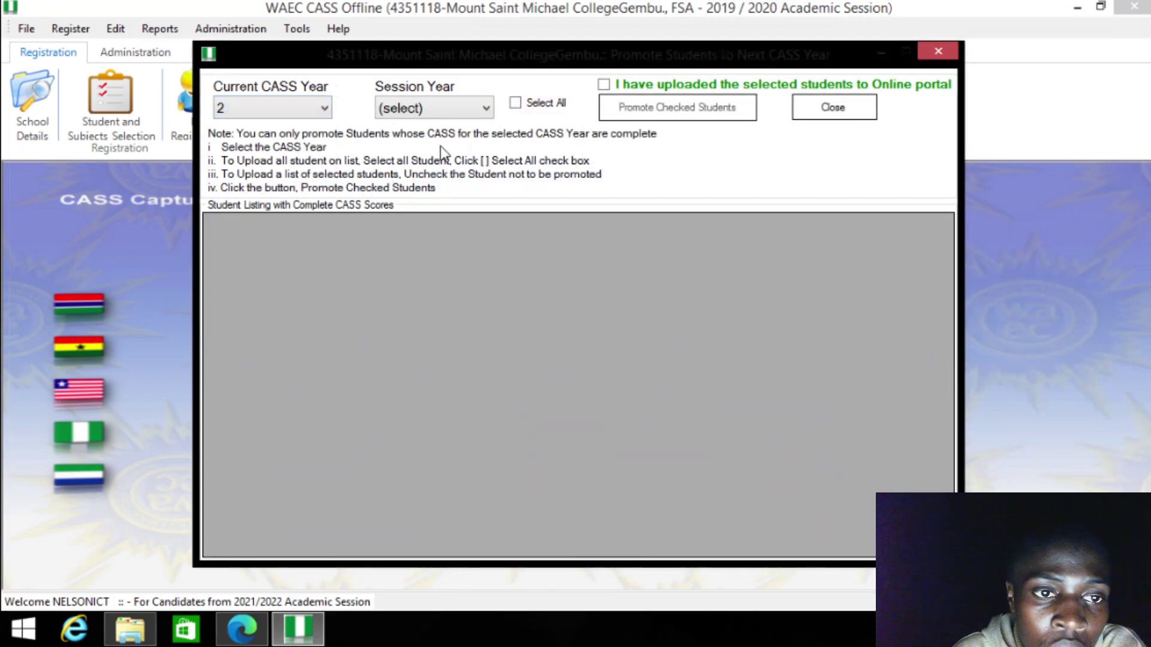
left_click(430, 114)
left_click(421, 193)
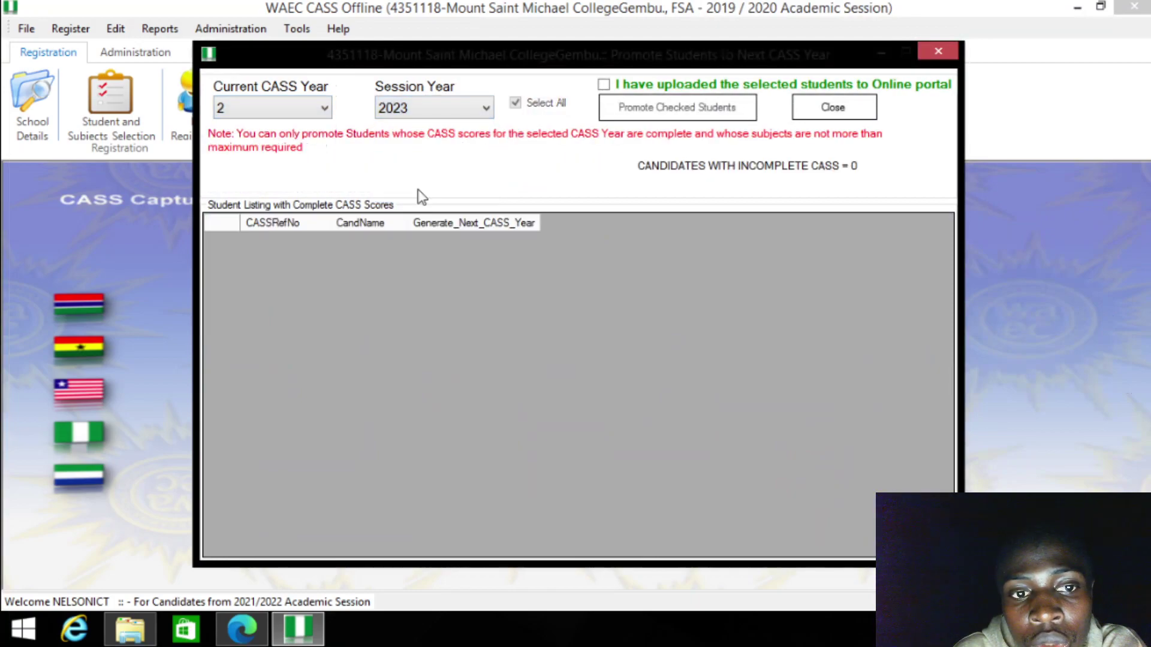
left_click(422, 110)
left_click(443, 180)
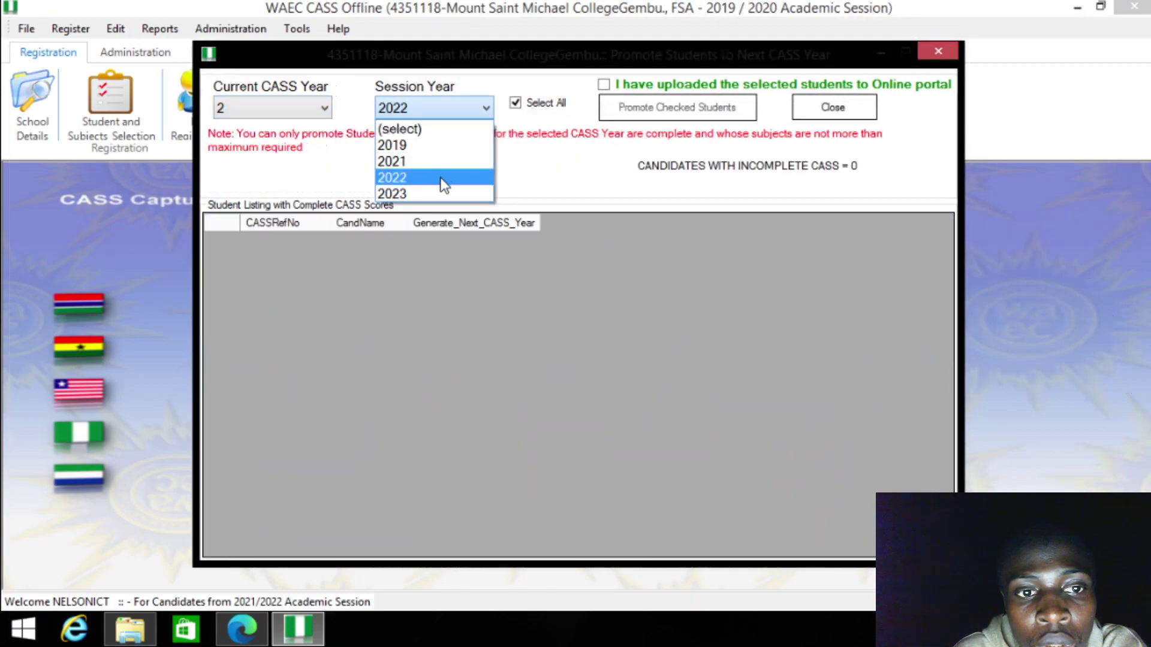
left_click(443, 178)
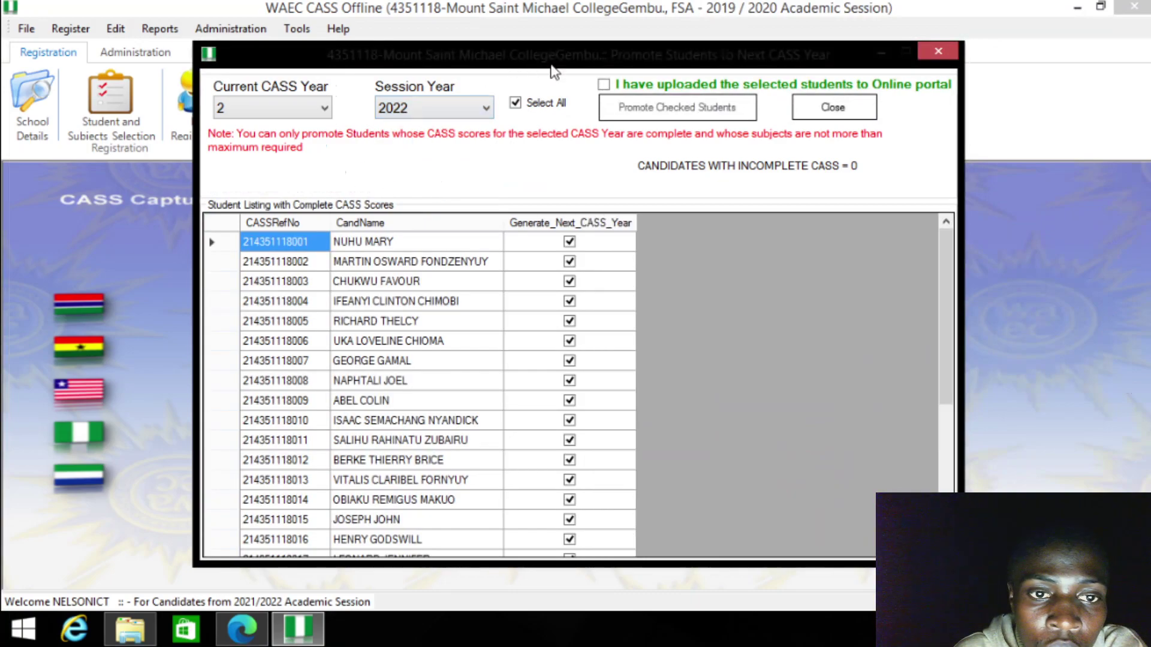
scroll(537, 367, "down", 5)
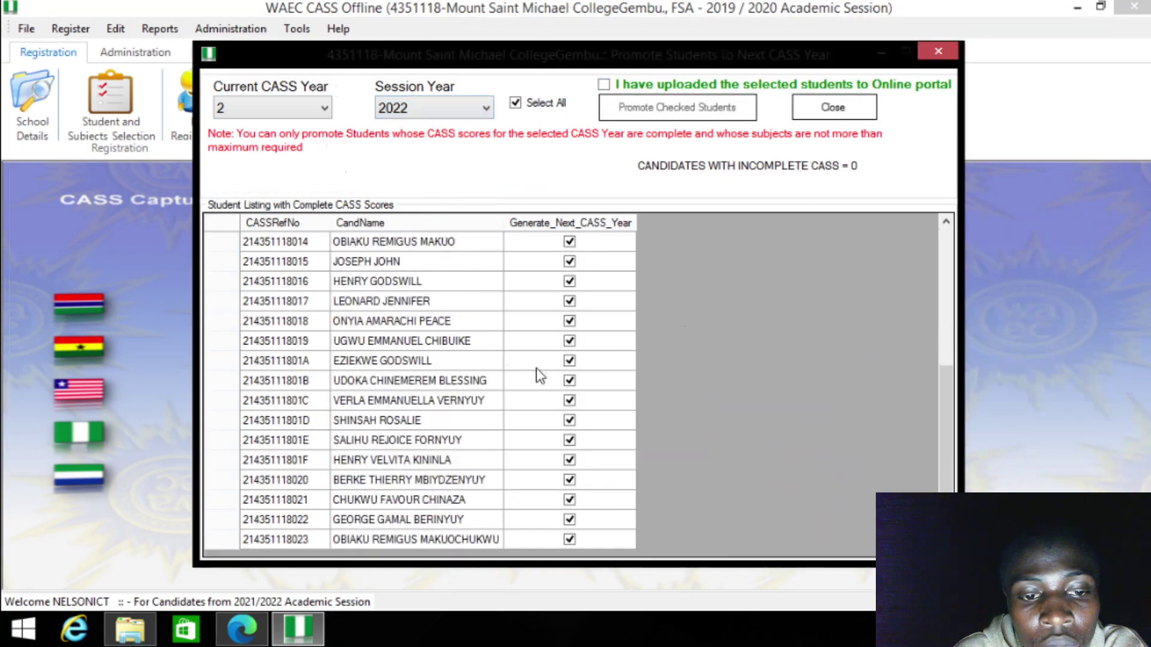
- Mark the students as uploaded, promote the 29 students to CASS Year 3, and quit the window
left_click(603, 84)
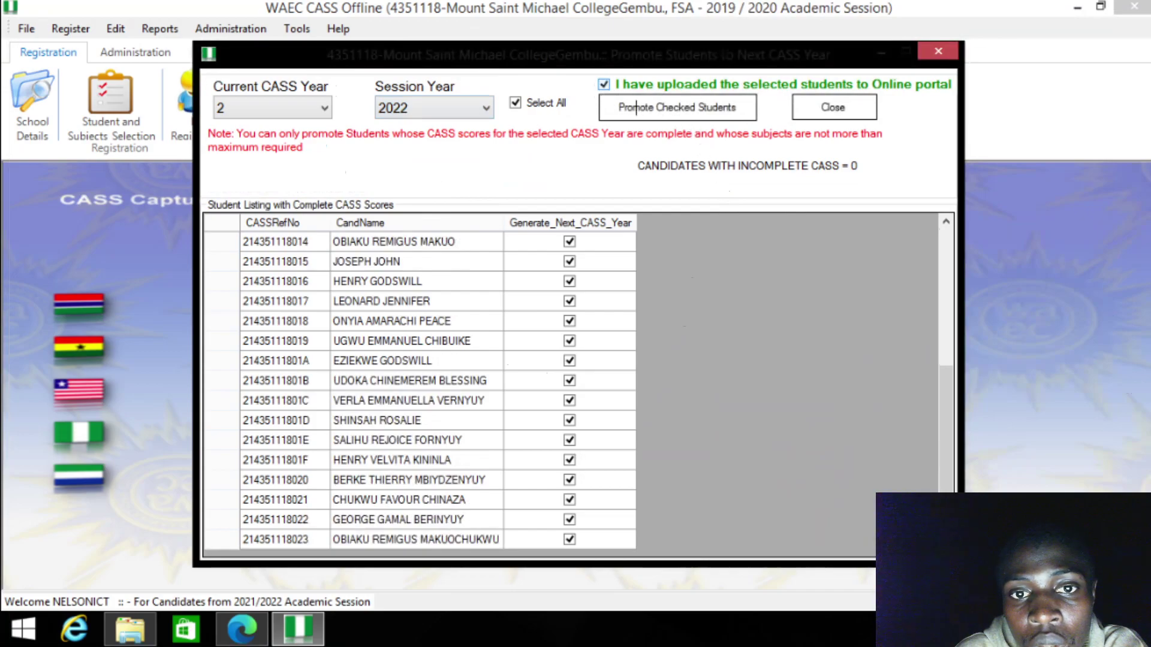
left_click(662, 117)
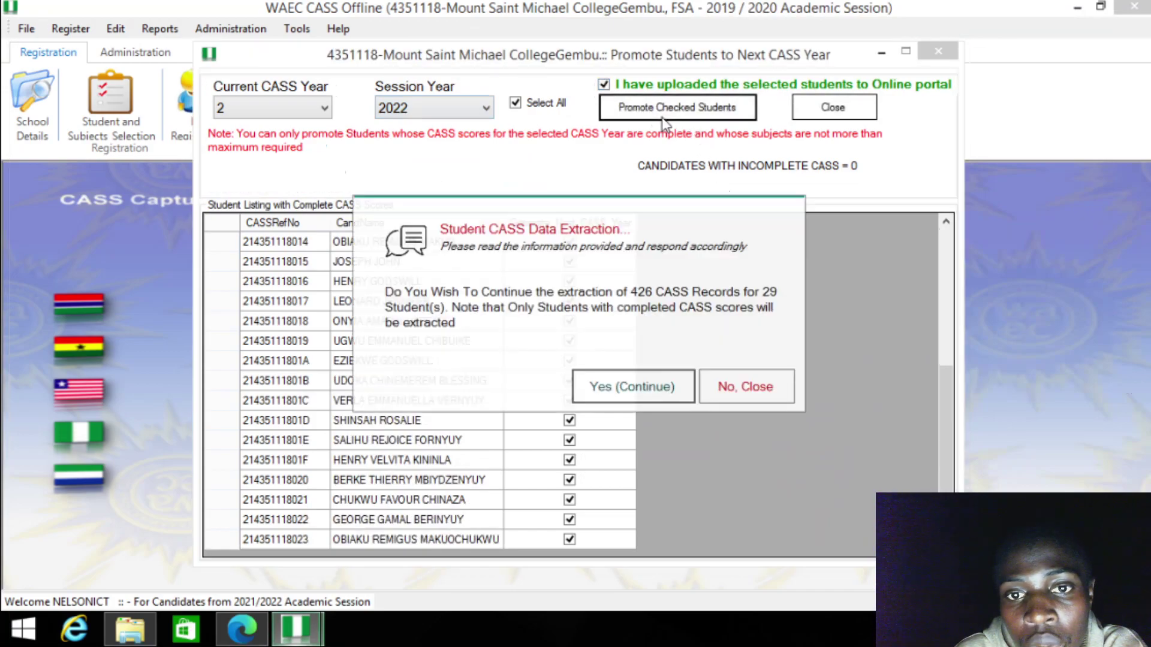
left_click(628, 382)
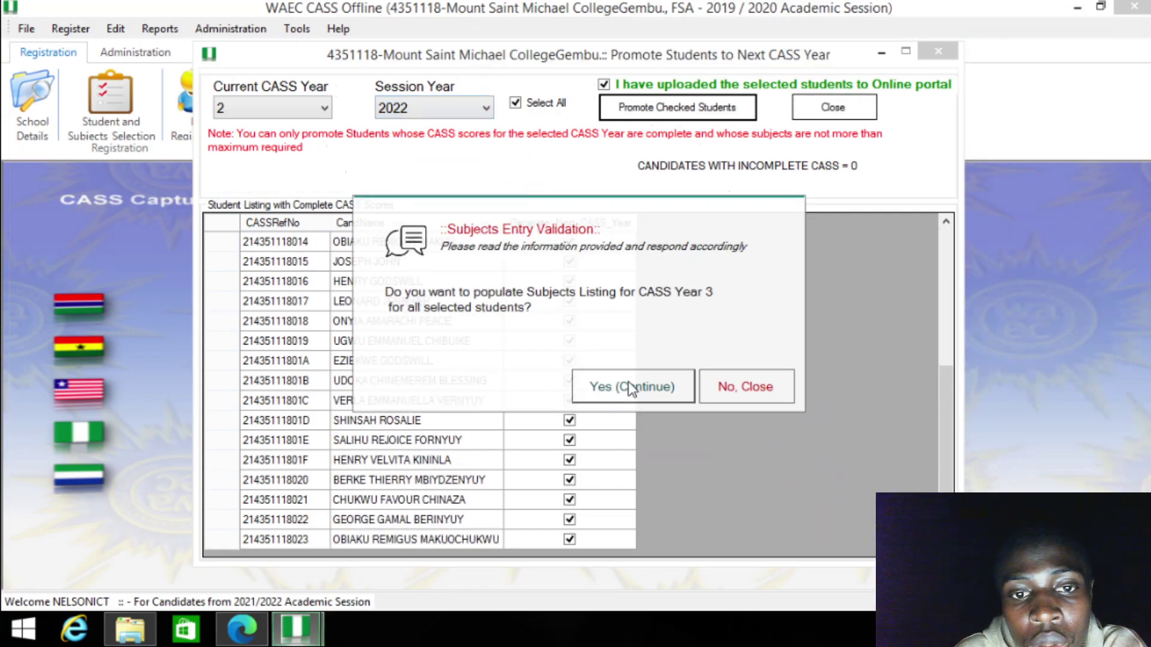
left_click(628, 383)
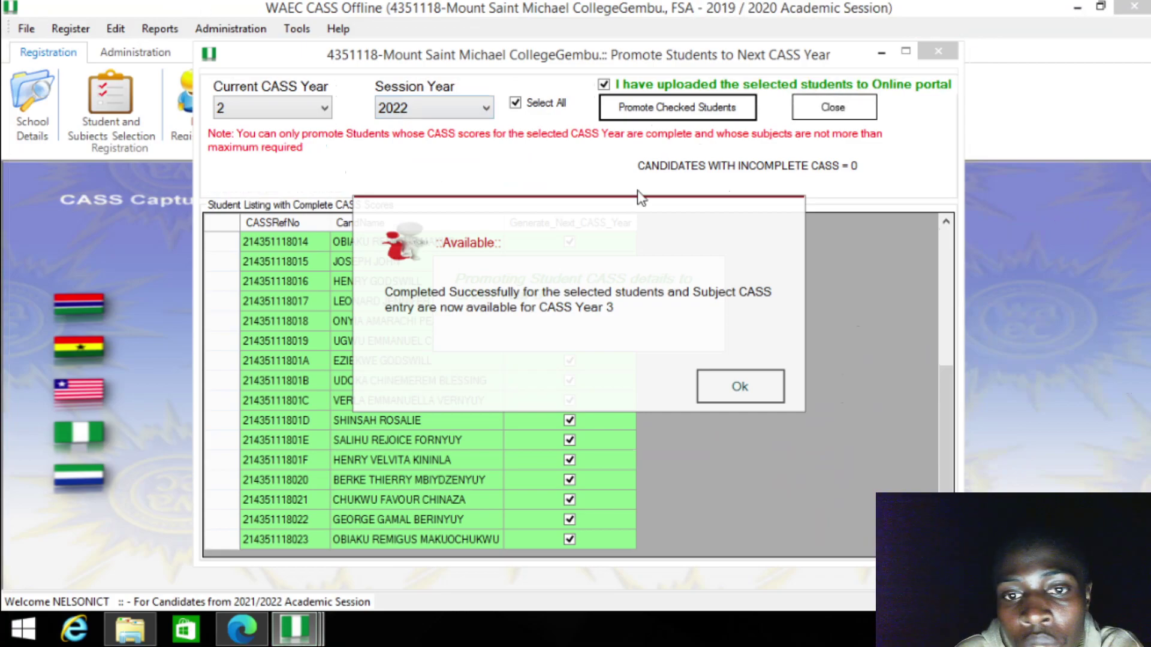
left_click(707, 388)
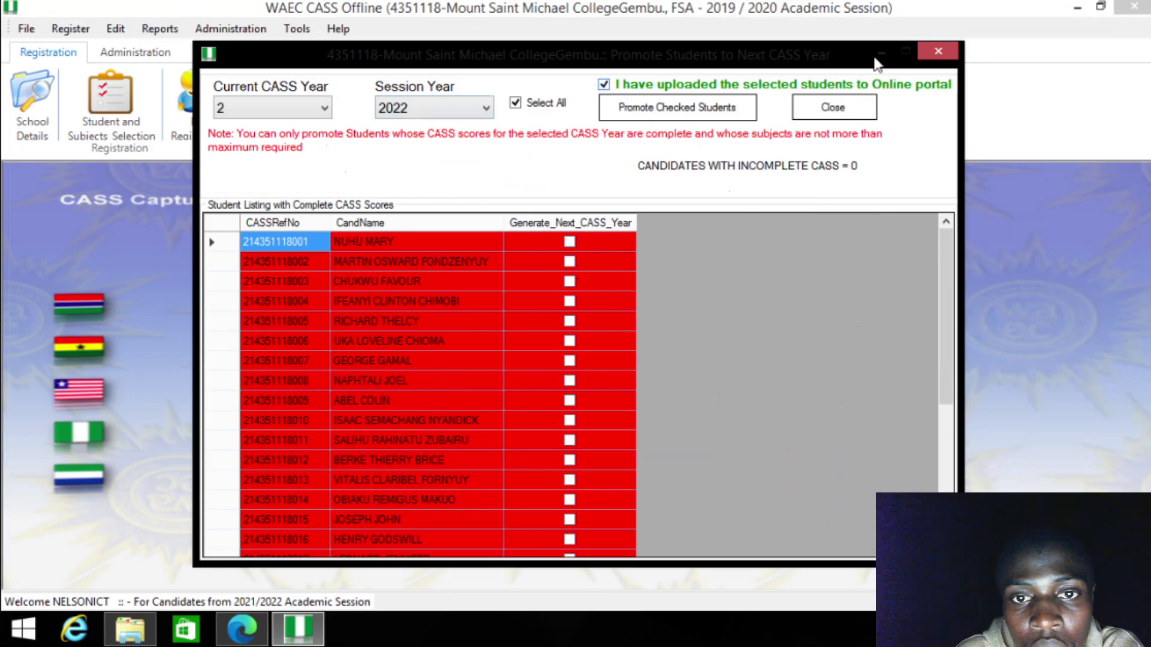
left_click(944, 54)
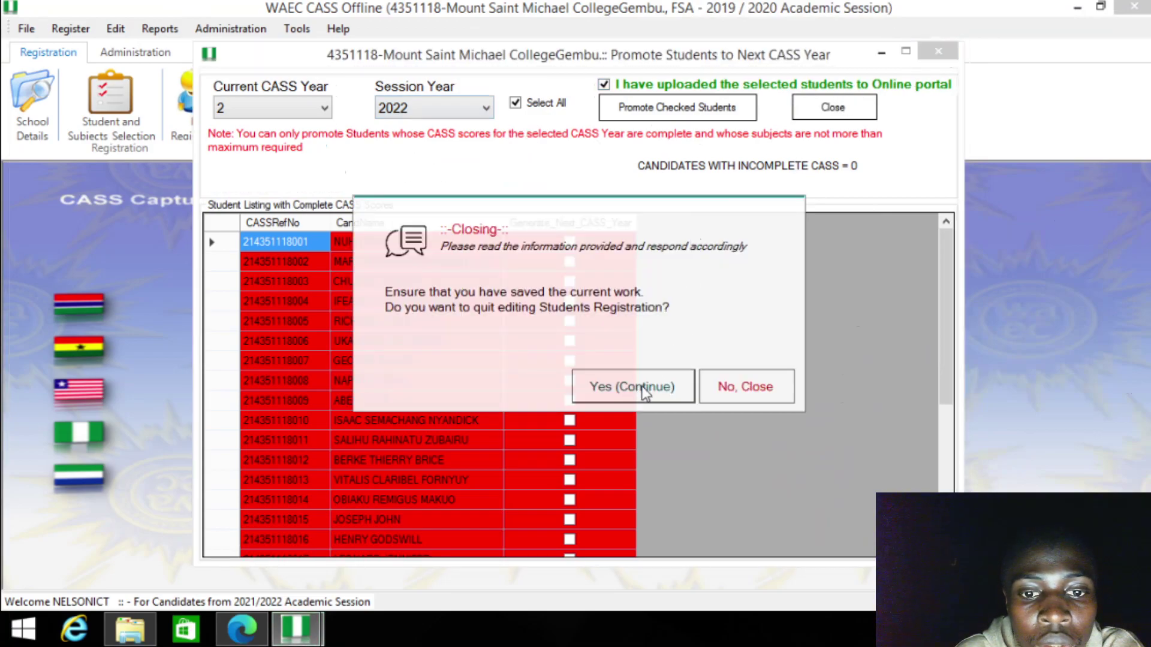
left_click(643, 388)
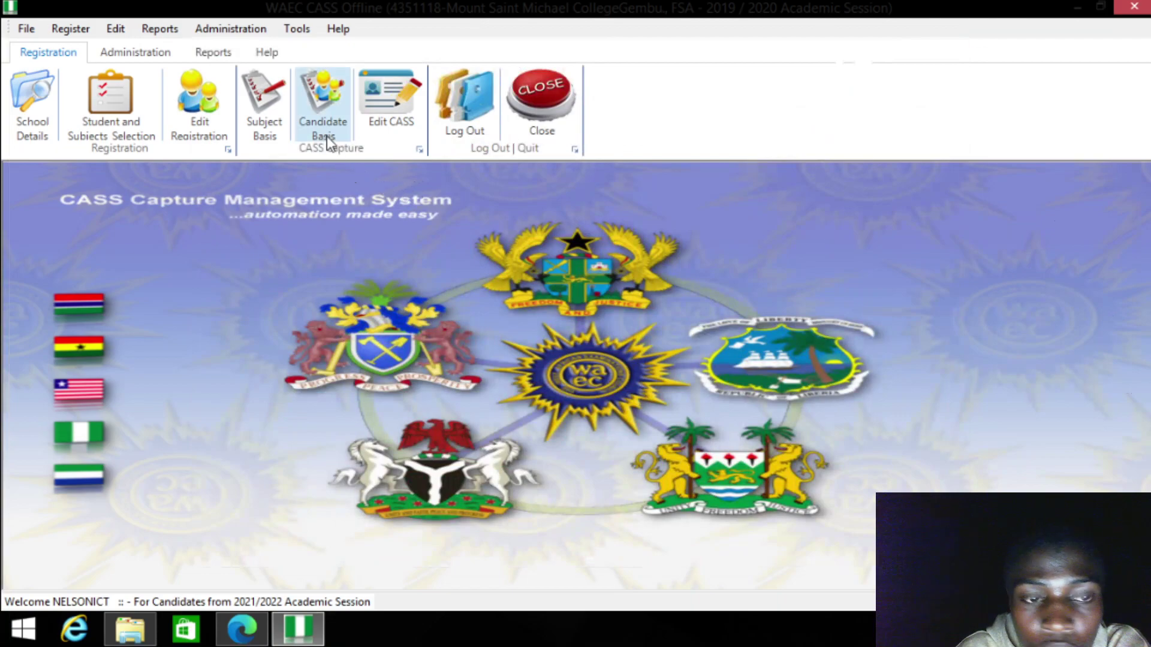
left_click(284, 128)
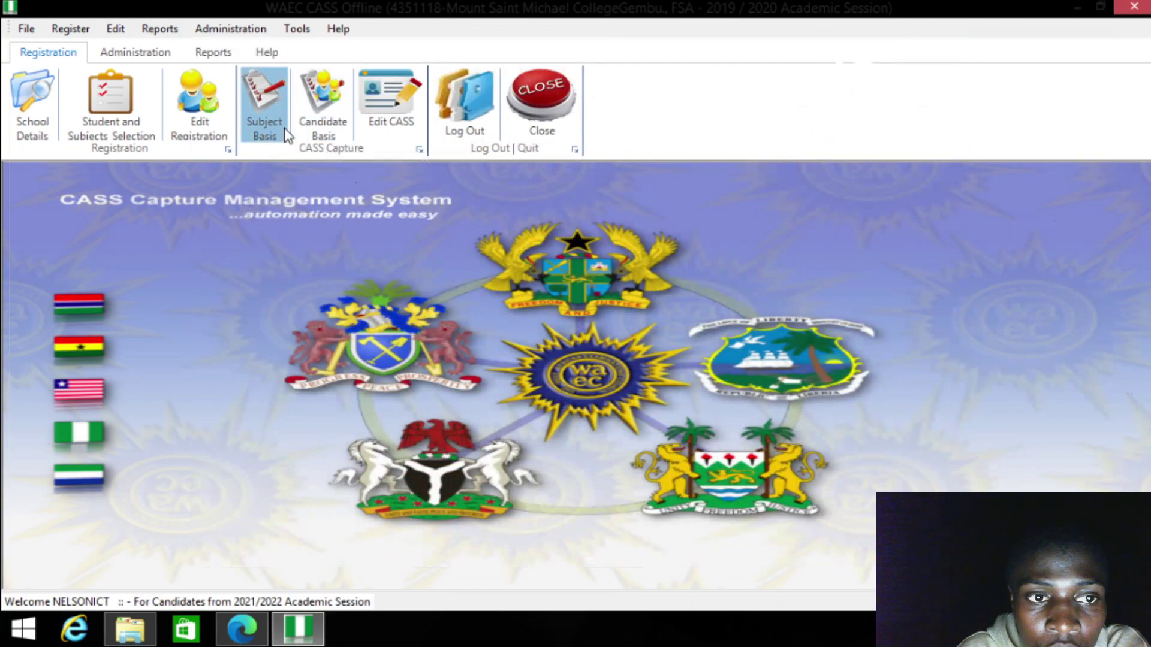
left_click(324, 180)
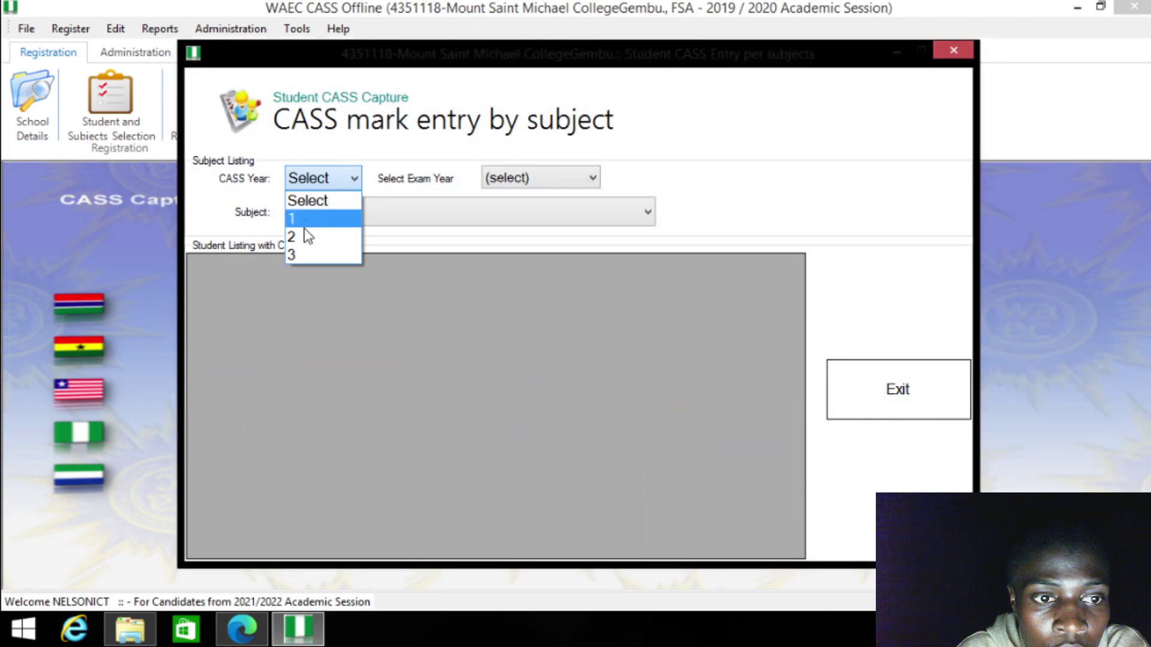
left_click(311, 254)
left_click(563, 185)
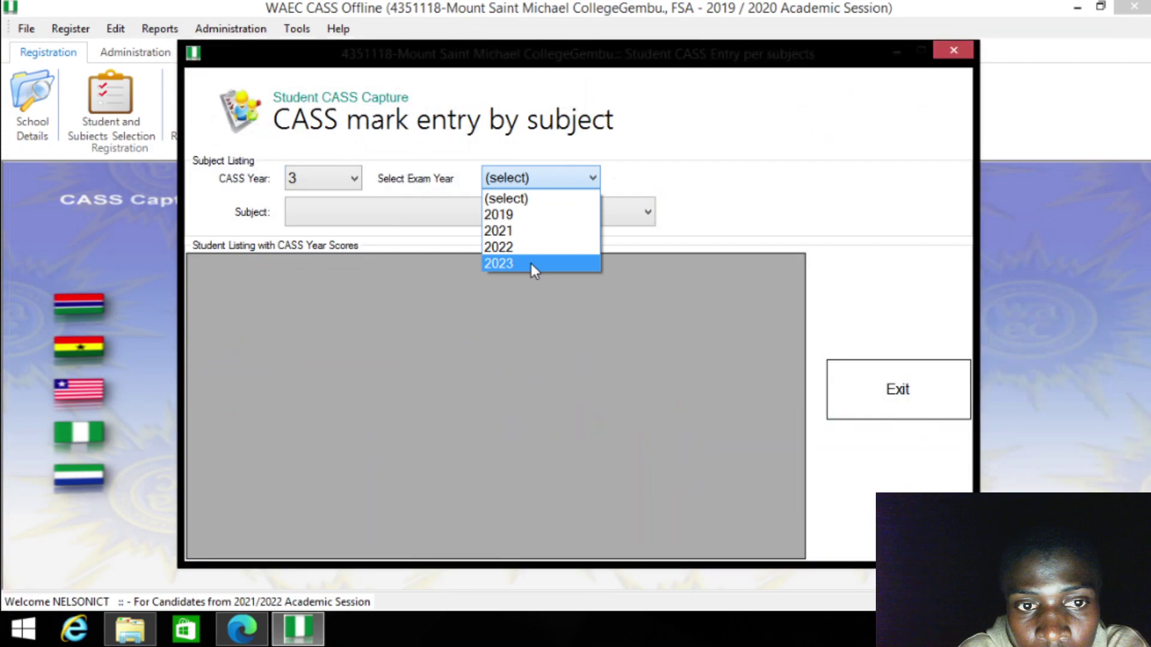
left_click(531, 264)
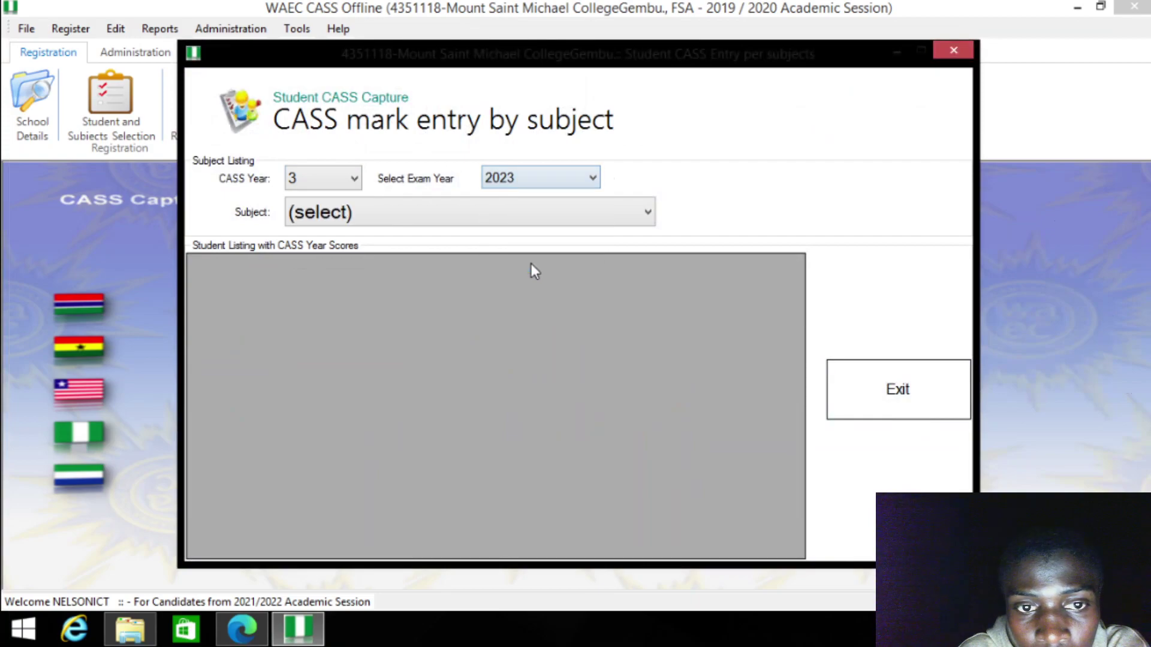
left_click(518, 208)
left_click(499, 263)
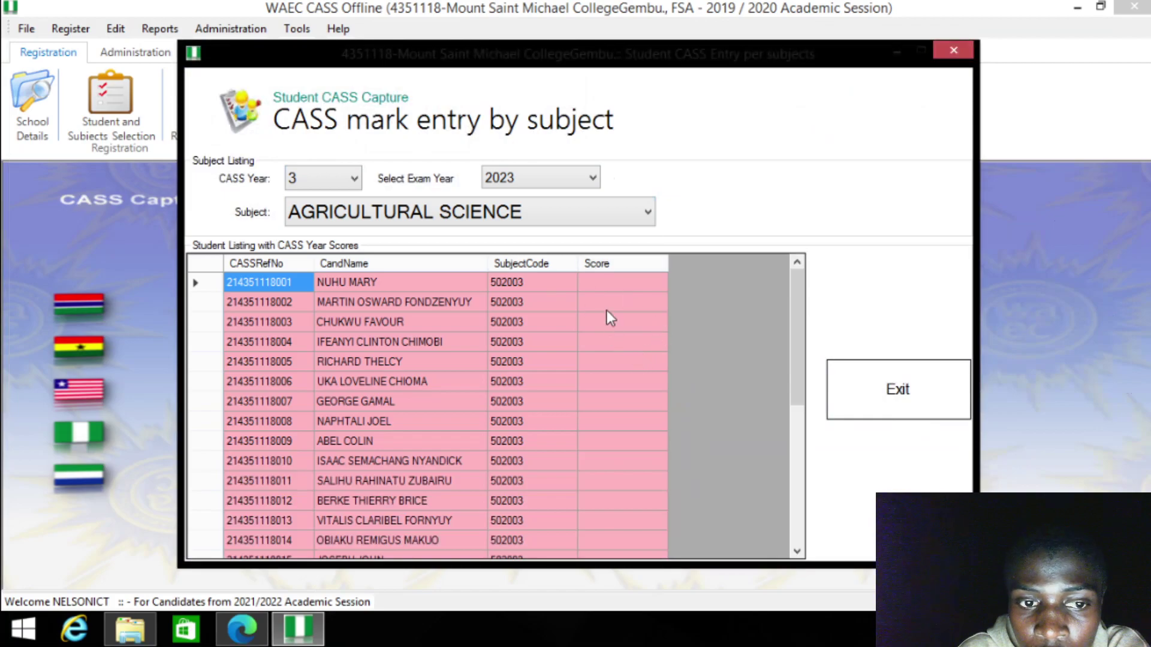
mouse_move(797, 299)
left_mouse_down()
mouse_move(794, 498)
mouse_move(785, 297)
left_mouse_up()
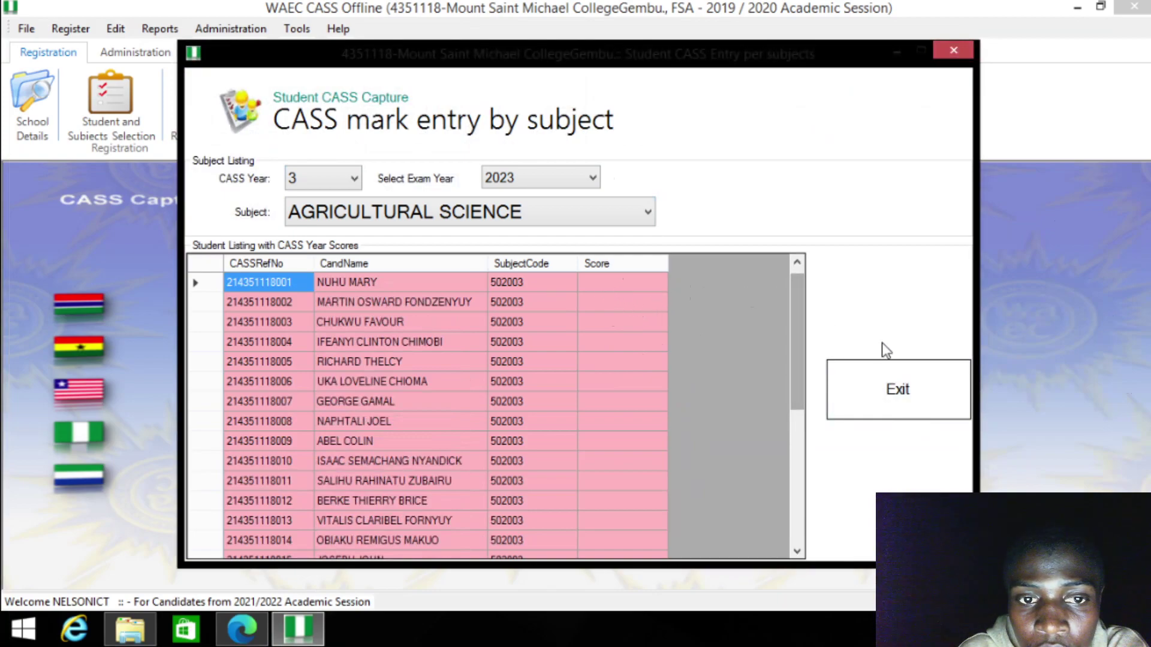
left_click(908, 387)
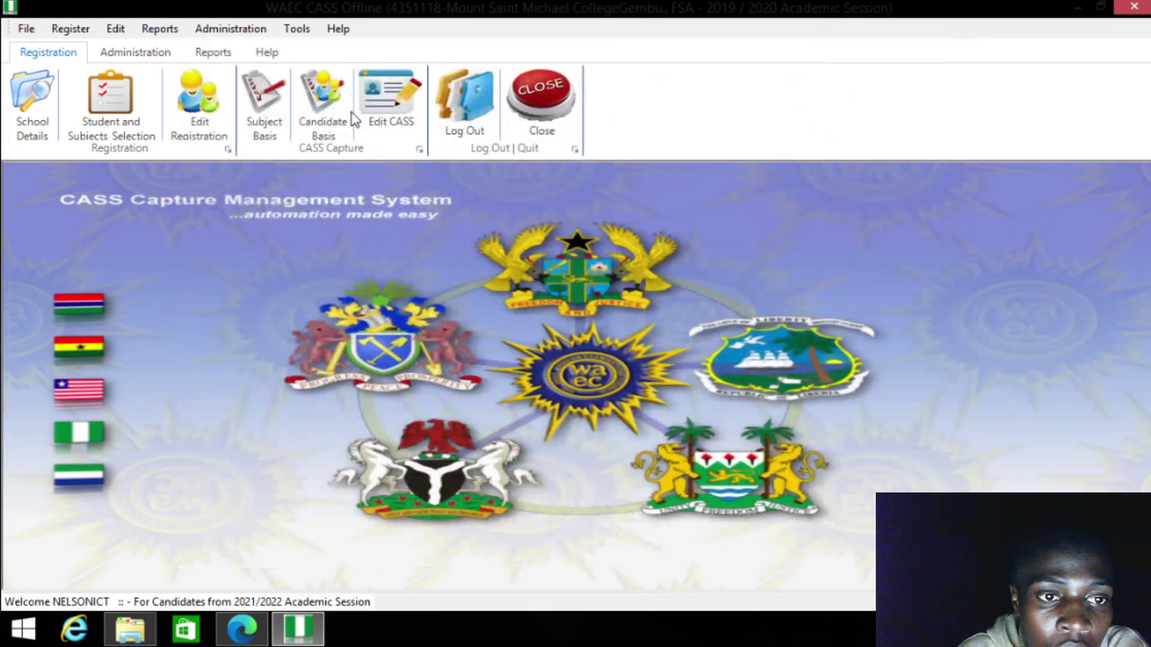
- Open the Student Listing and filter it to CASS Year 3, session 2023
left_click(340, 112)
left_click(375, 133)
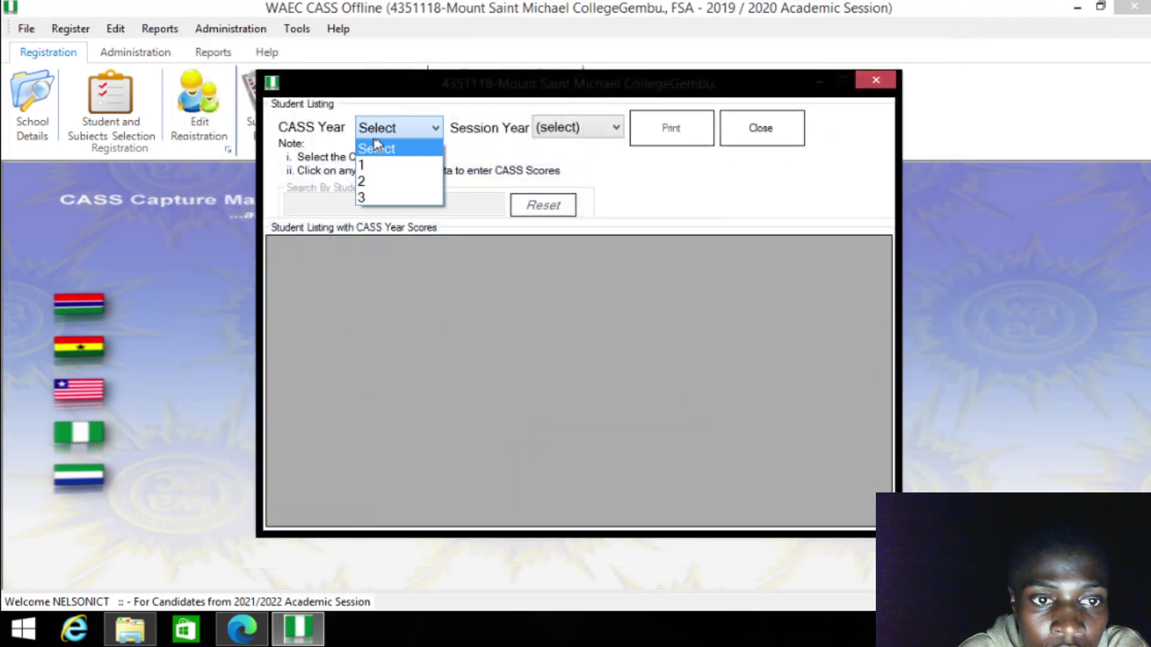
left_click(378, 159)
left_click(594, 133)
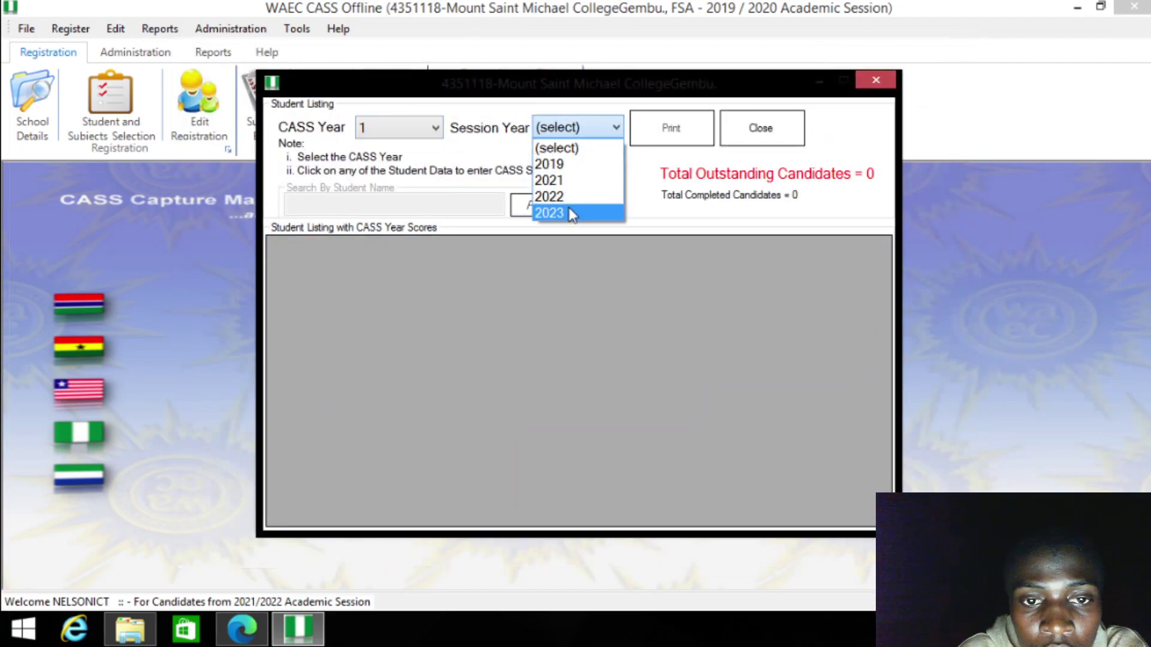
left_click(571, 214)
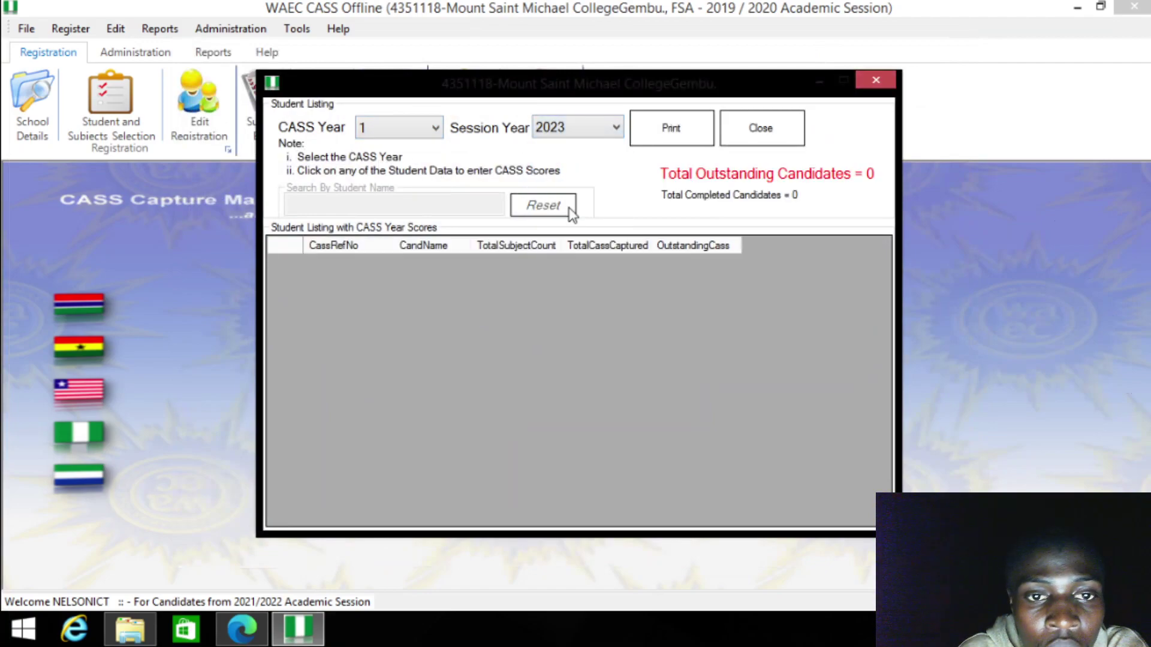
left_click(433, 133)
left_click(433, 207)
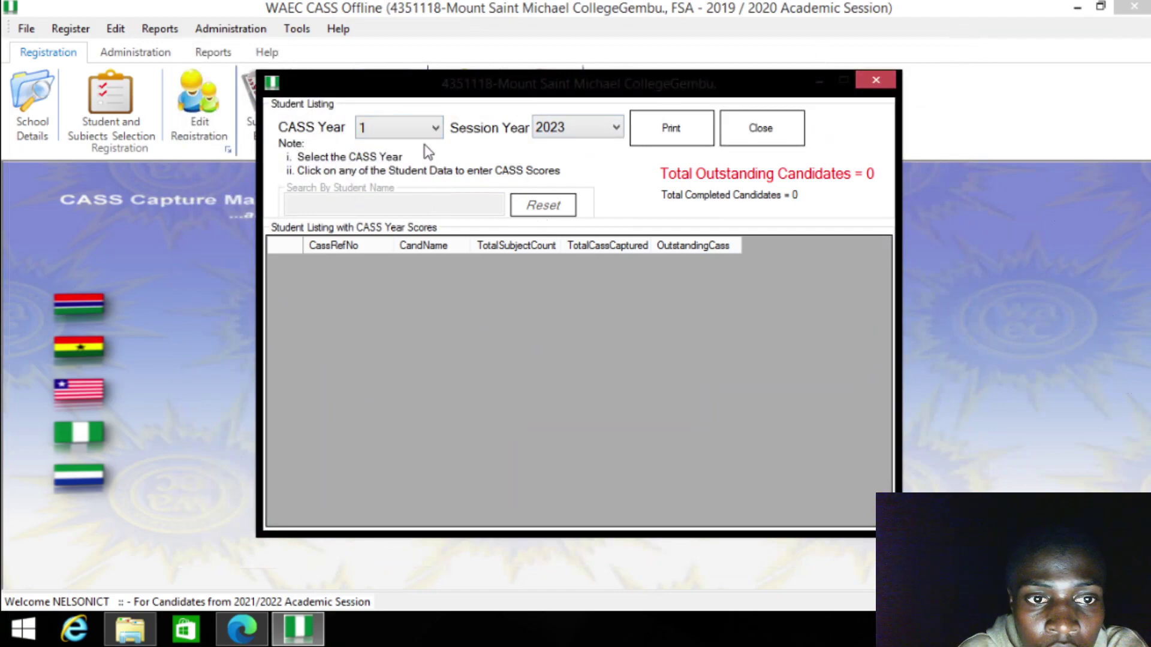
left_click(432, 127)
left_click(402, 195)
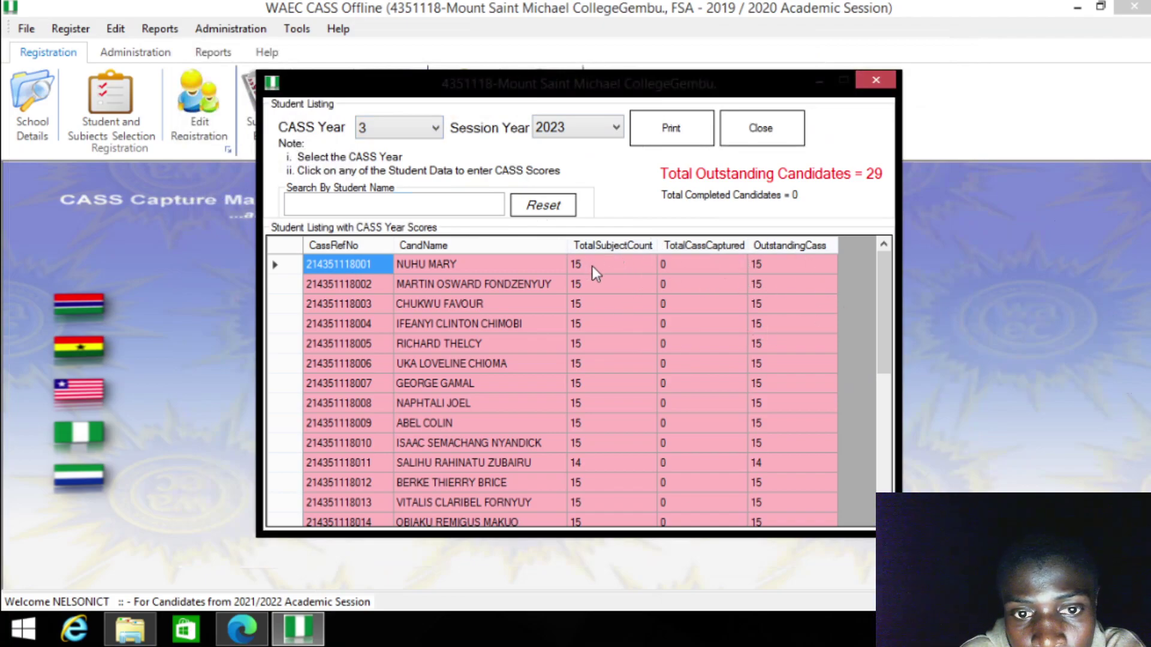
- Open the first student's Year 3 score entry form and go through its subject score boxes
left_click(501, 265)
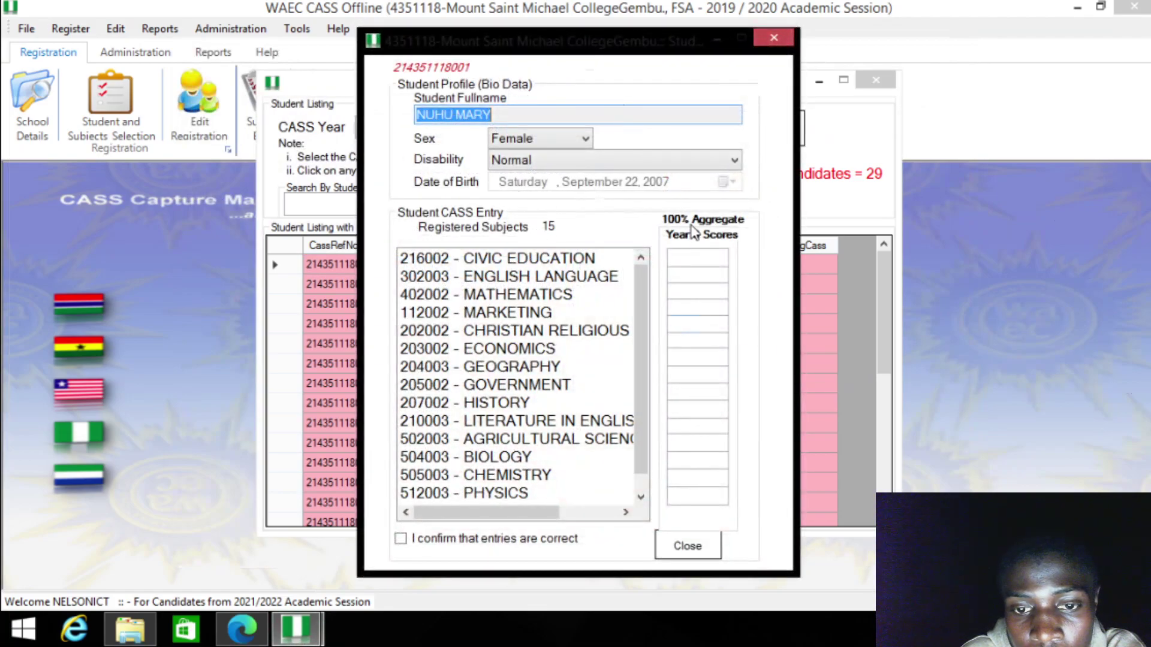
left_click(673, 259)
left_click(688, 356)
left_click(696, 393)
left_click(697, 427)
left_click(700, 461)
left_click(705, 478)
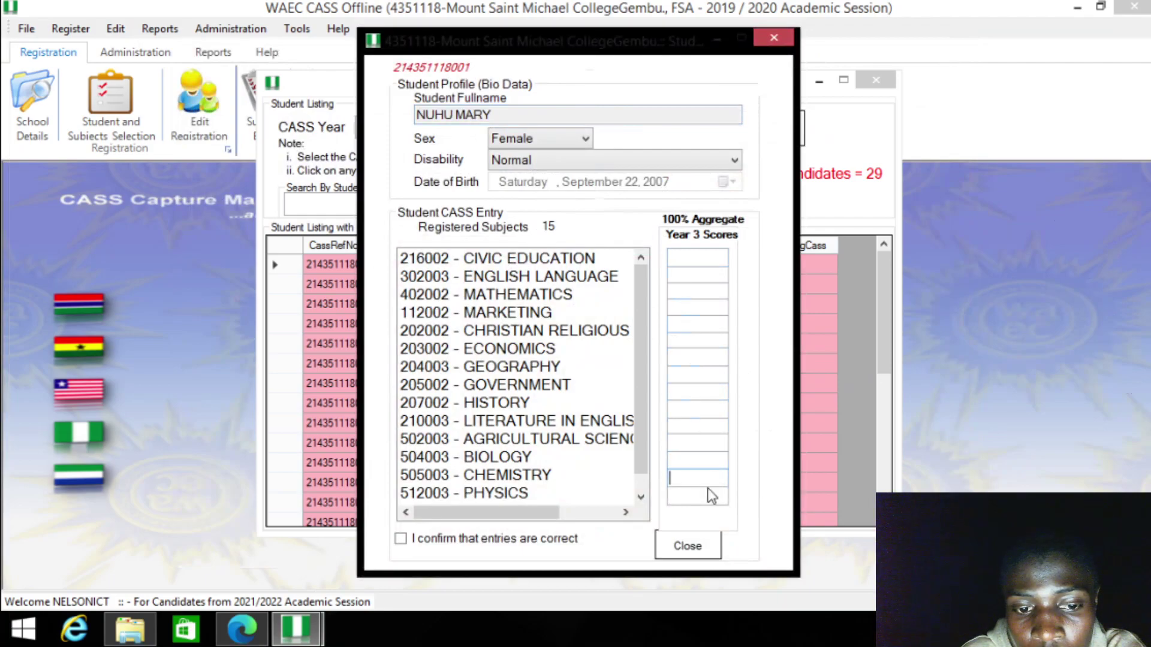
- Confirm the score entries, close the form, and close the Student Listing window
left_click(400, 538)
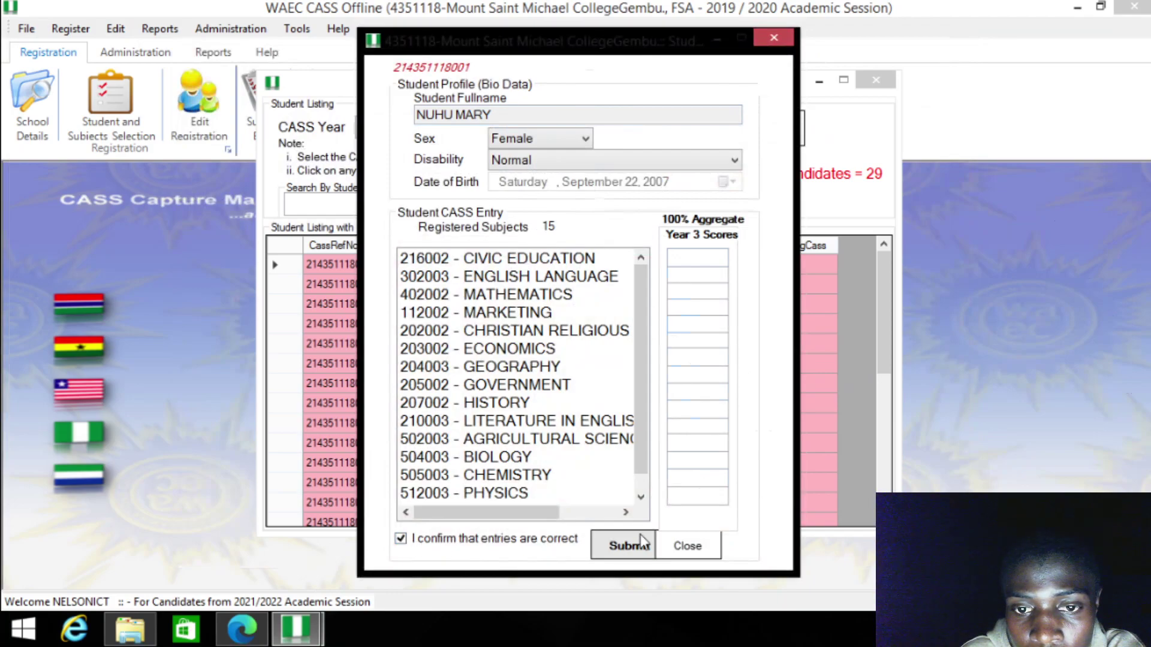
left_click(688, 546)
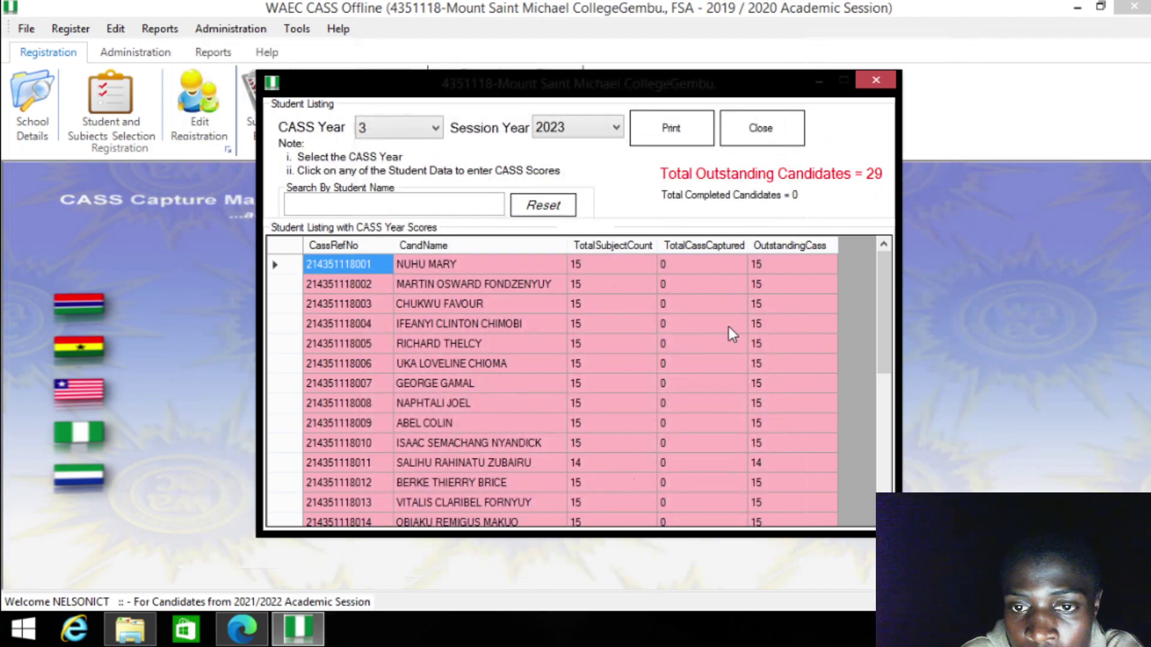
scroll(756, 401, "down", 5)
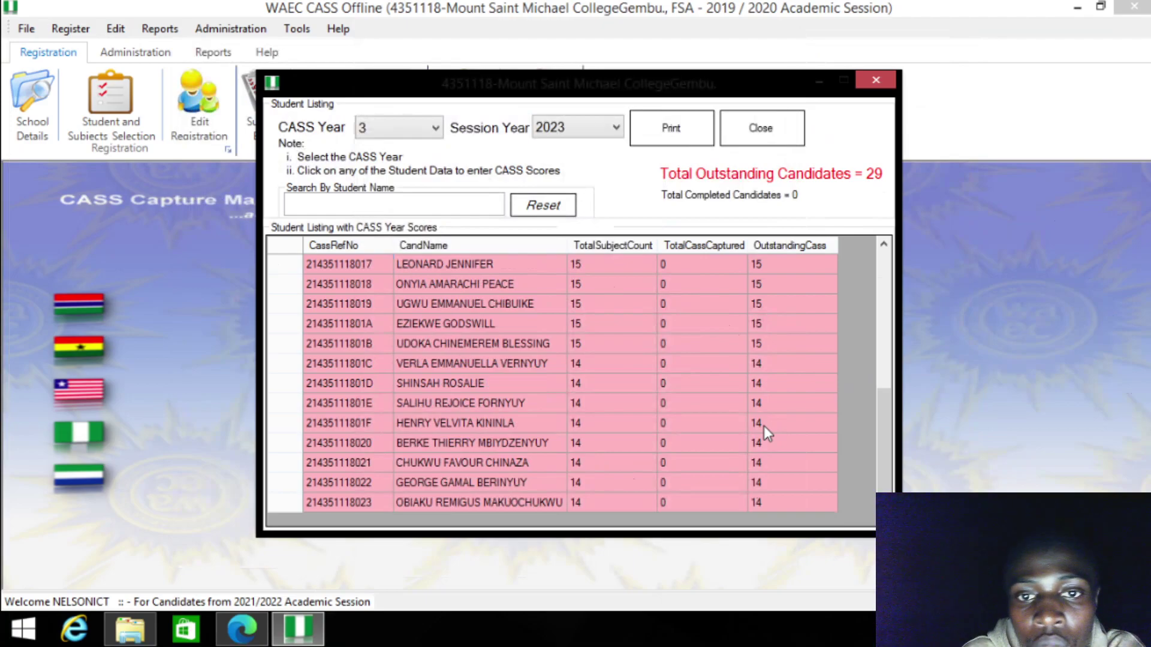
left_click(881, 82)
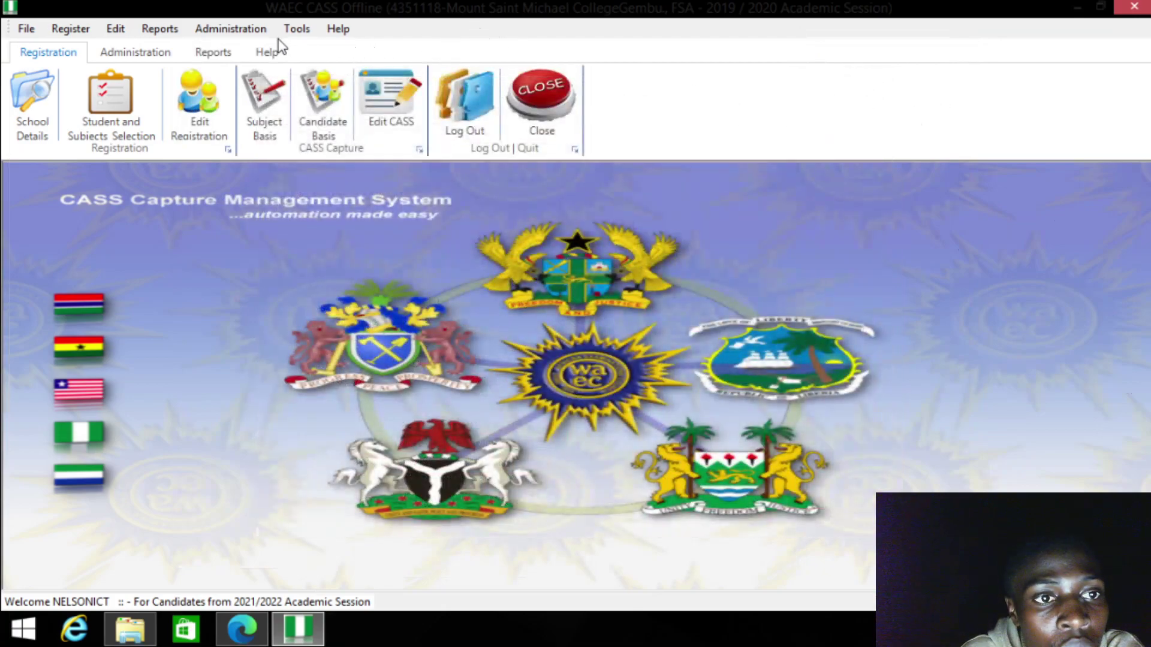
- Run Administration > Upload CASS Details to Online System and bring up Edge's WAEC validation page
left_click(254, 32)
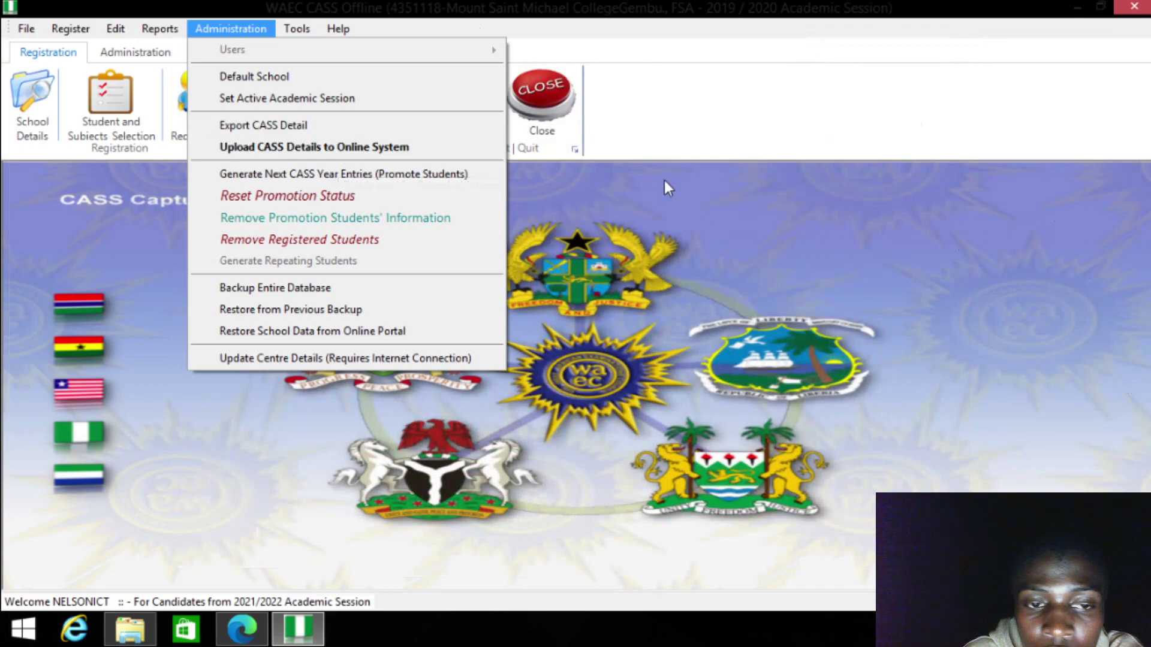
left_click(333, 151)
left_click(716, 390)
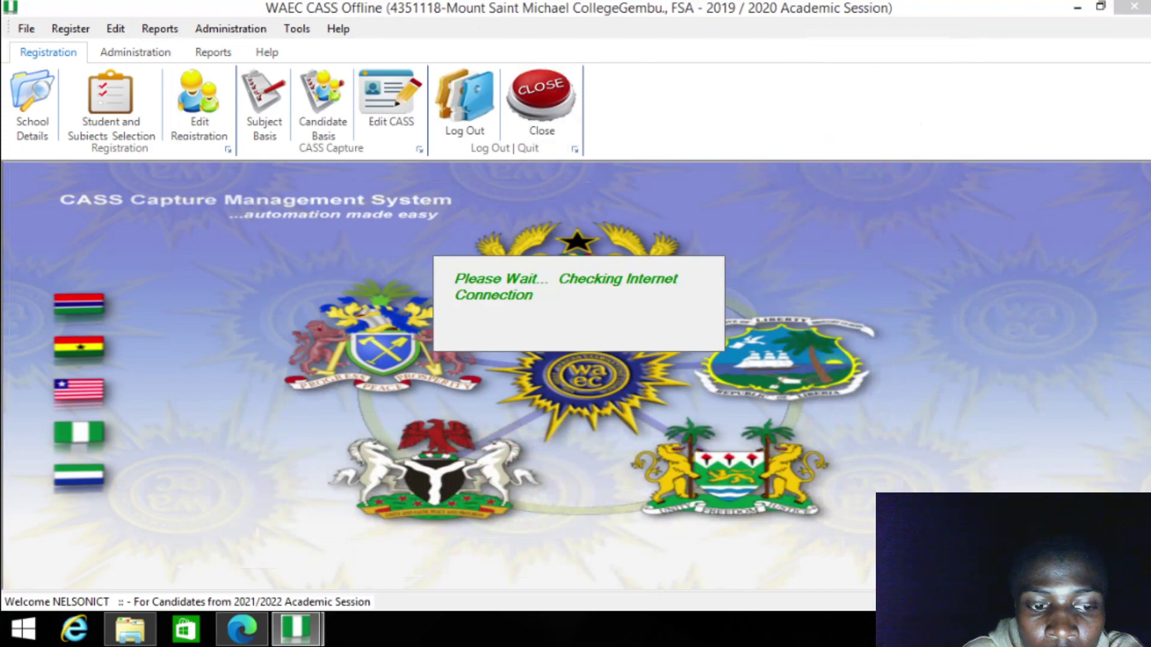
left_click(243, 628)
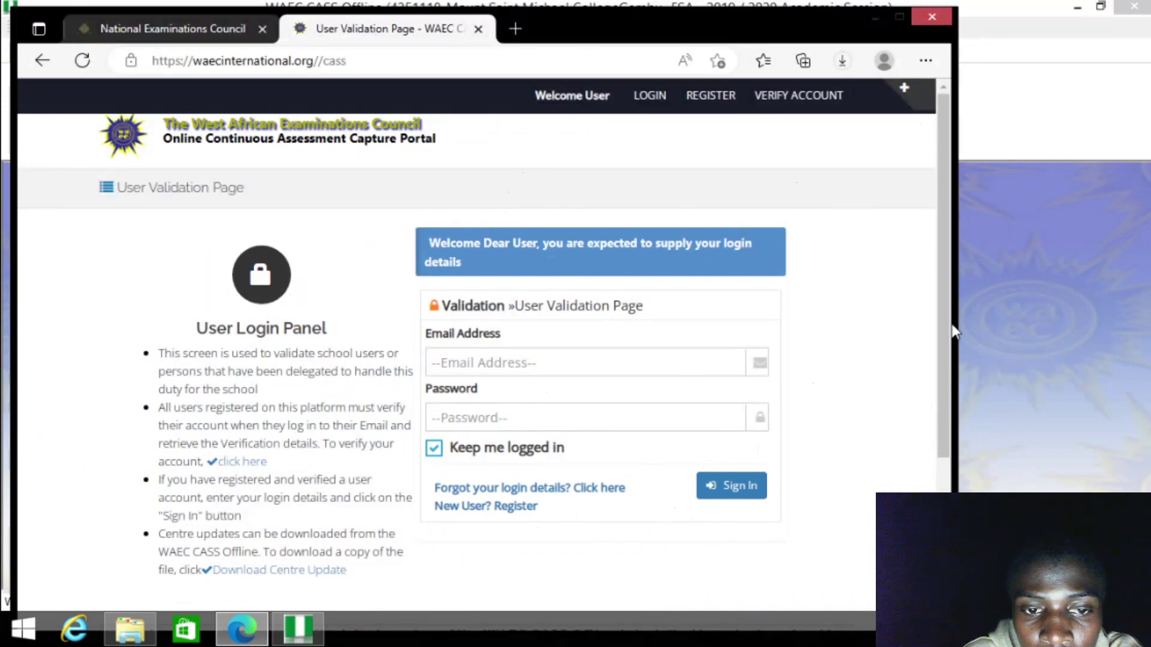
- Try the portal's Email Address field, dismiss its suggestions, and minimise Edge to reveal Upload School Data
left_click(499, 365)
left_click(888, 346)
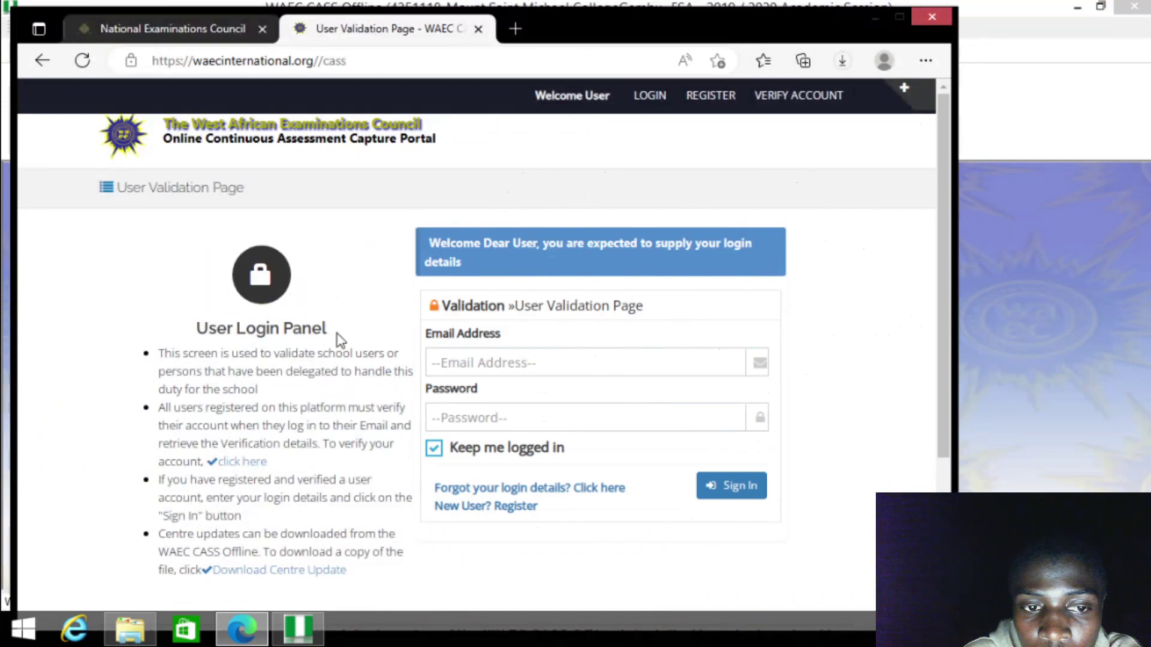
left_click(875, 16)
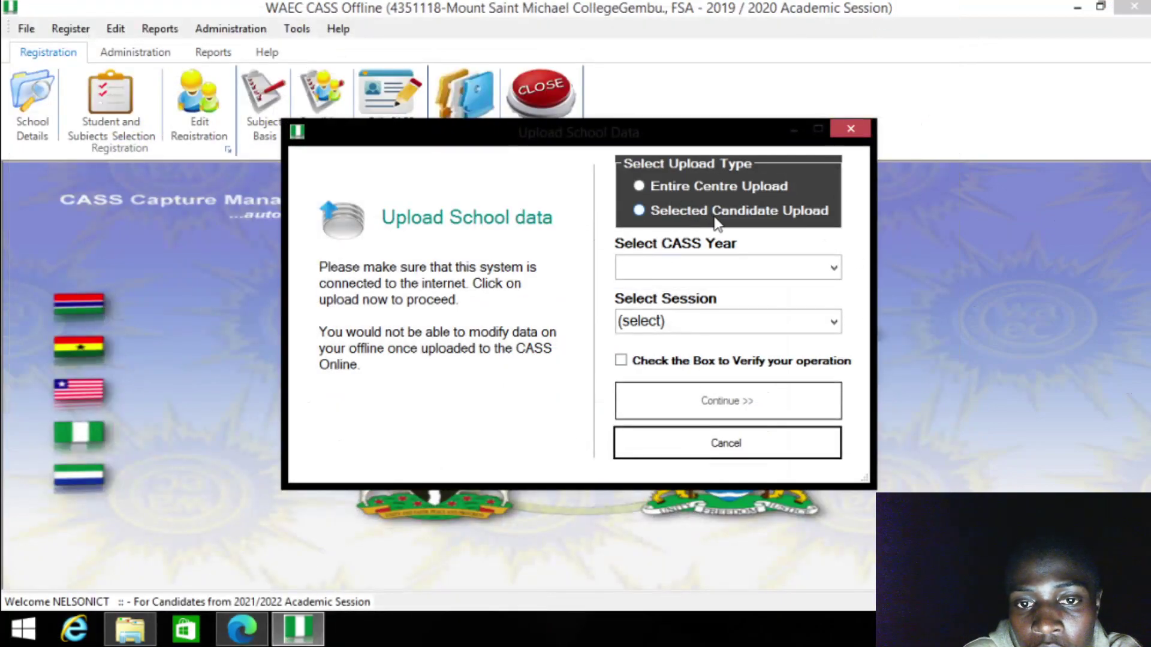
- Choose Entire Centre Upload with CASS Year 3 and session 2023, verify it, and continue
left_click(639, 187)
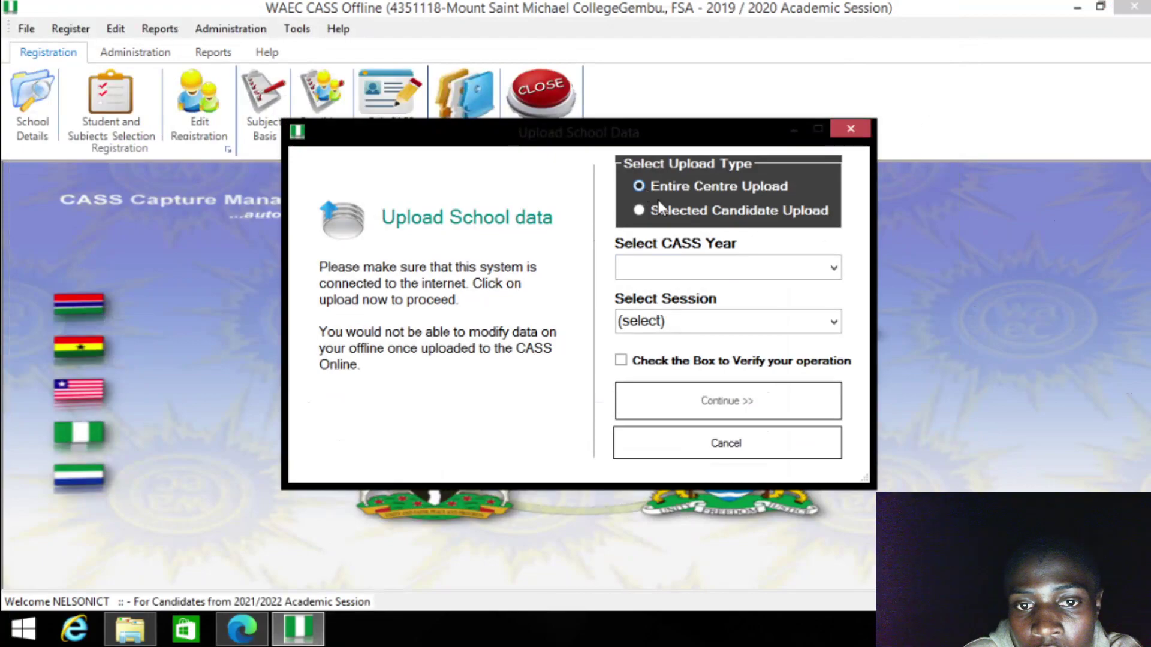
left_click(801, 268)
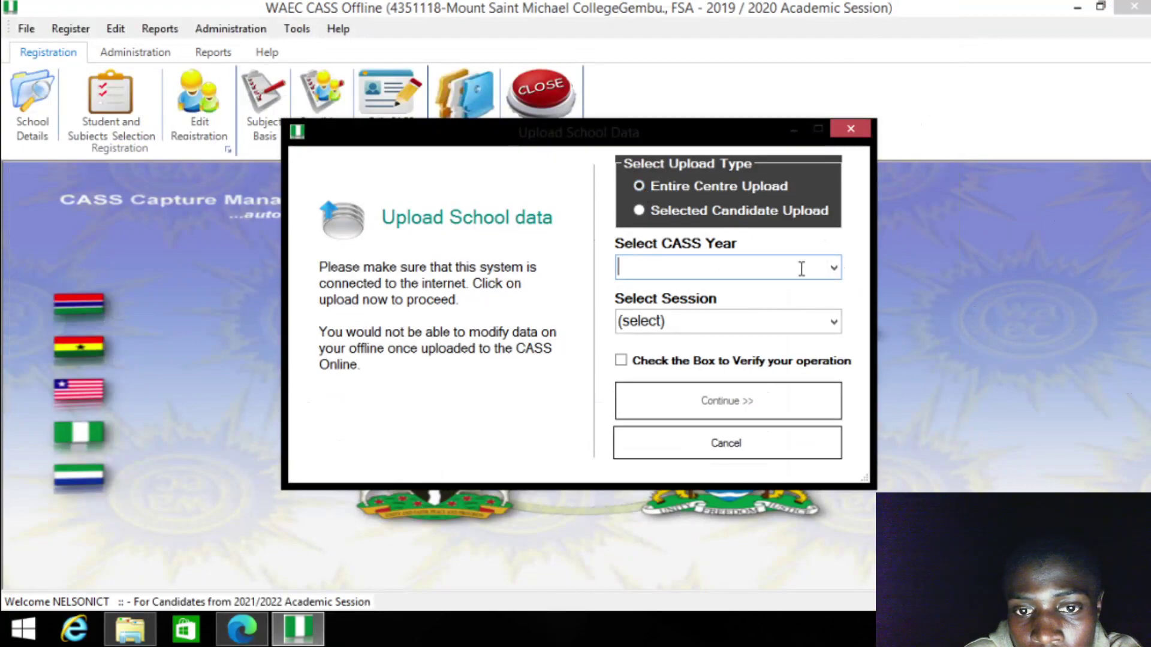
left_click(833, 275)
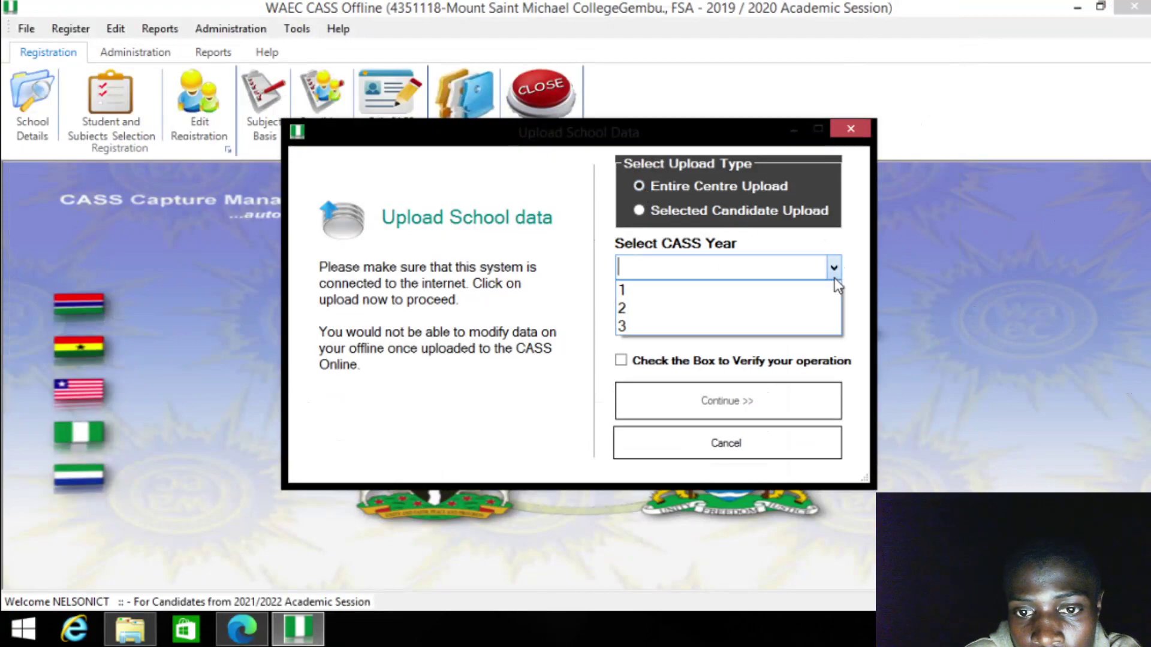
left_click(764, 327)
left_click(832, 327)
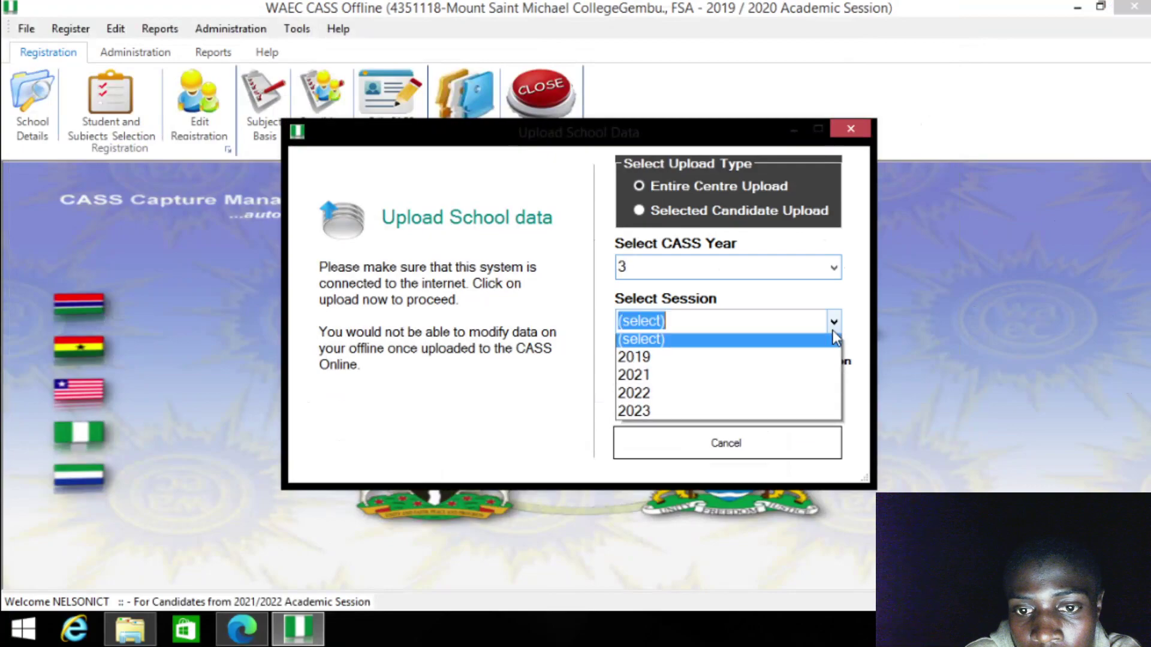
left_click(746, 418)
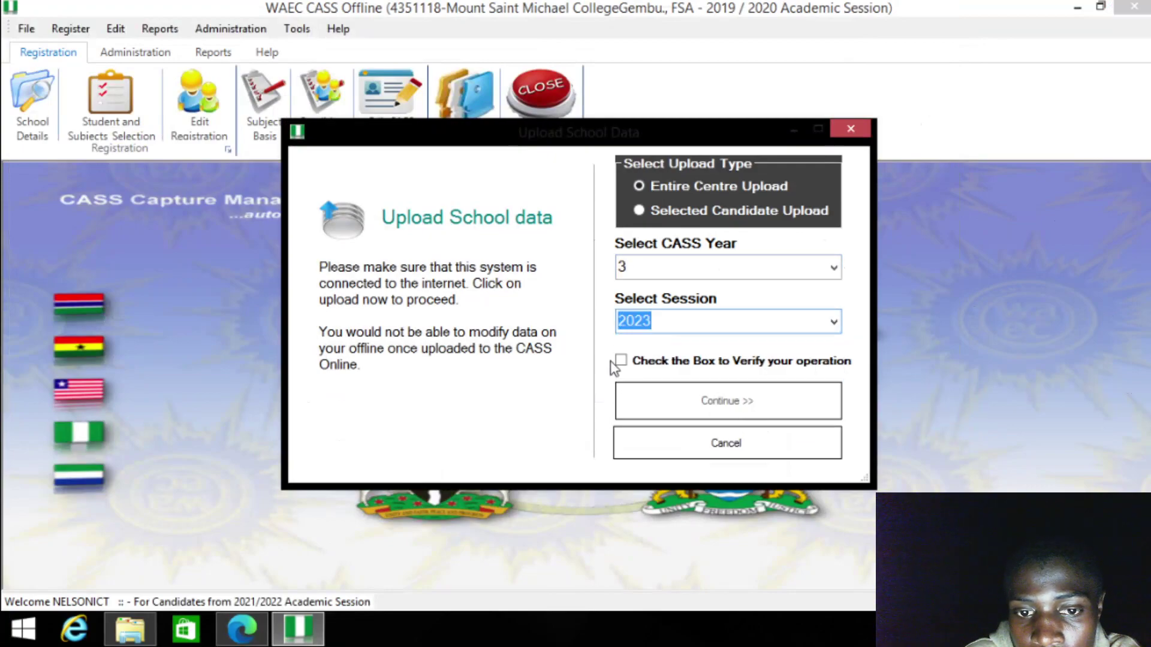
left_click(629, 365)
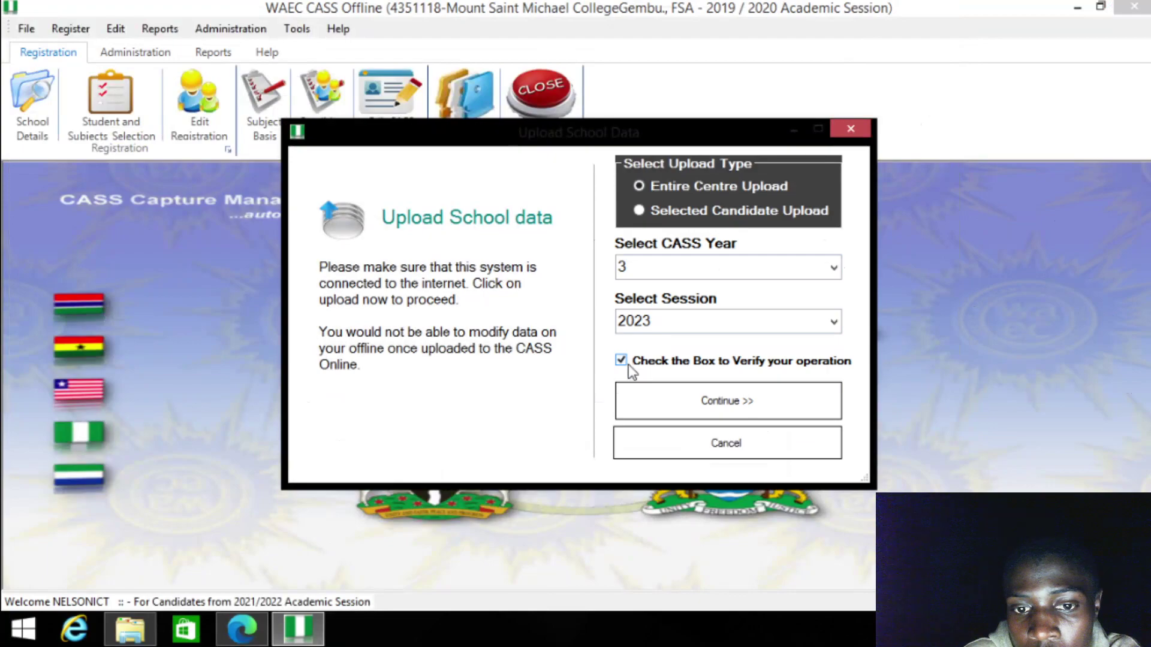
left_click(744, 401)
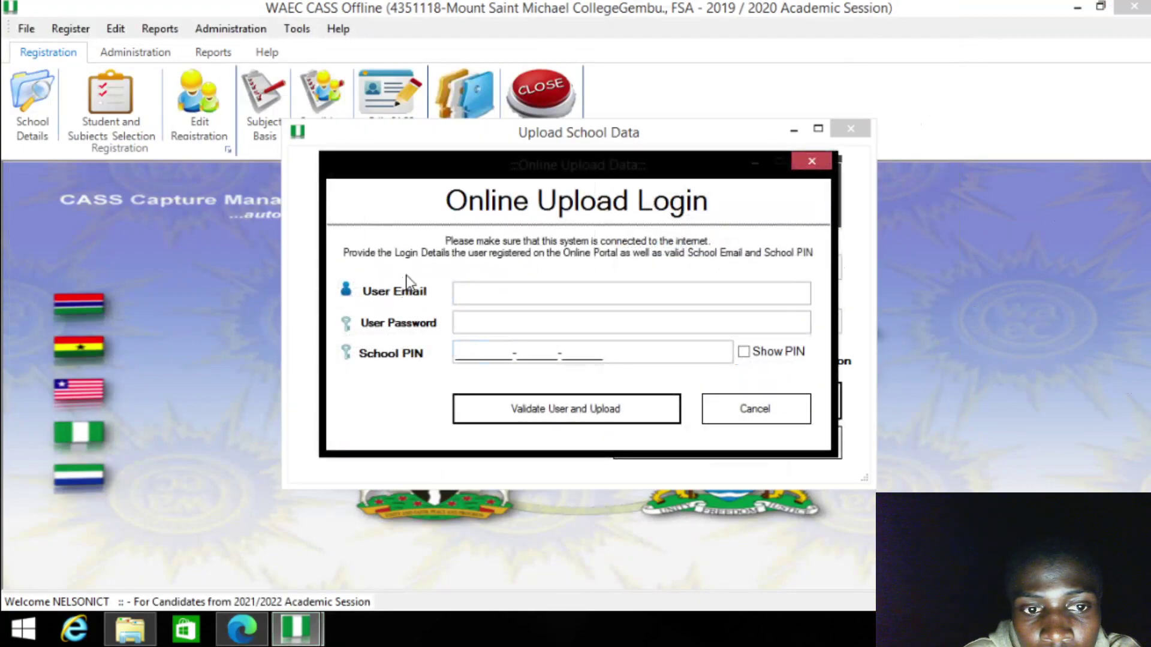
- Focus the User Email field, then switch to Edge's WAEC User Validation Page
left_click(549, 301)
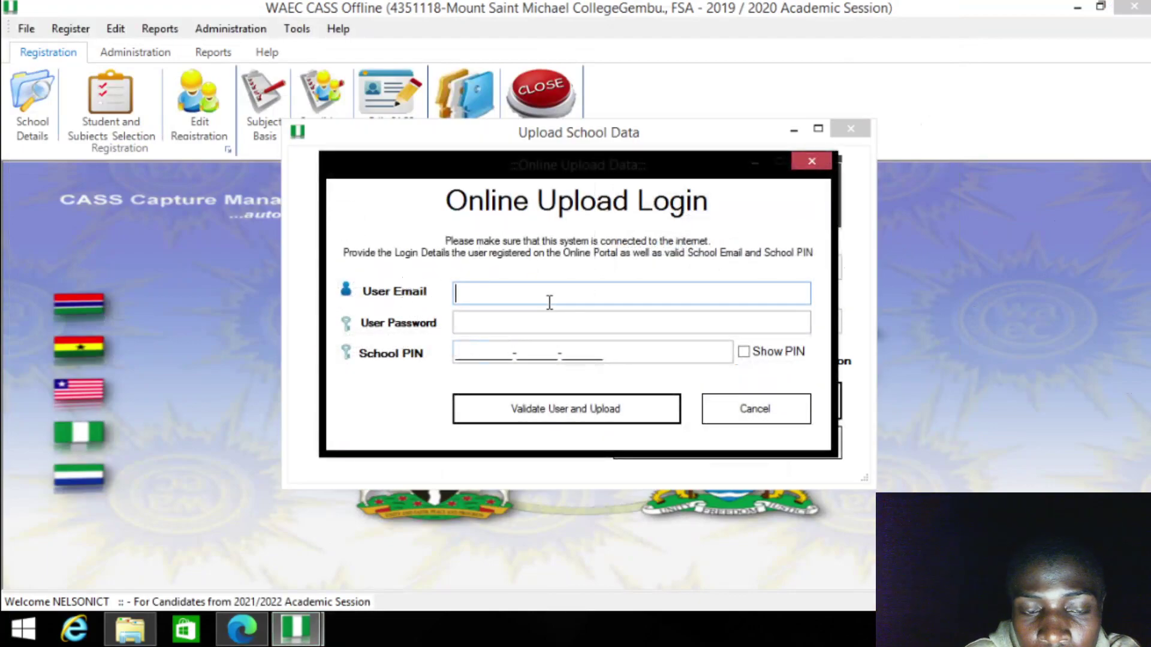
left_click(241, 630)
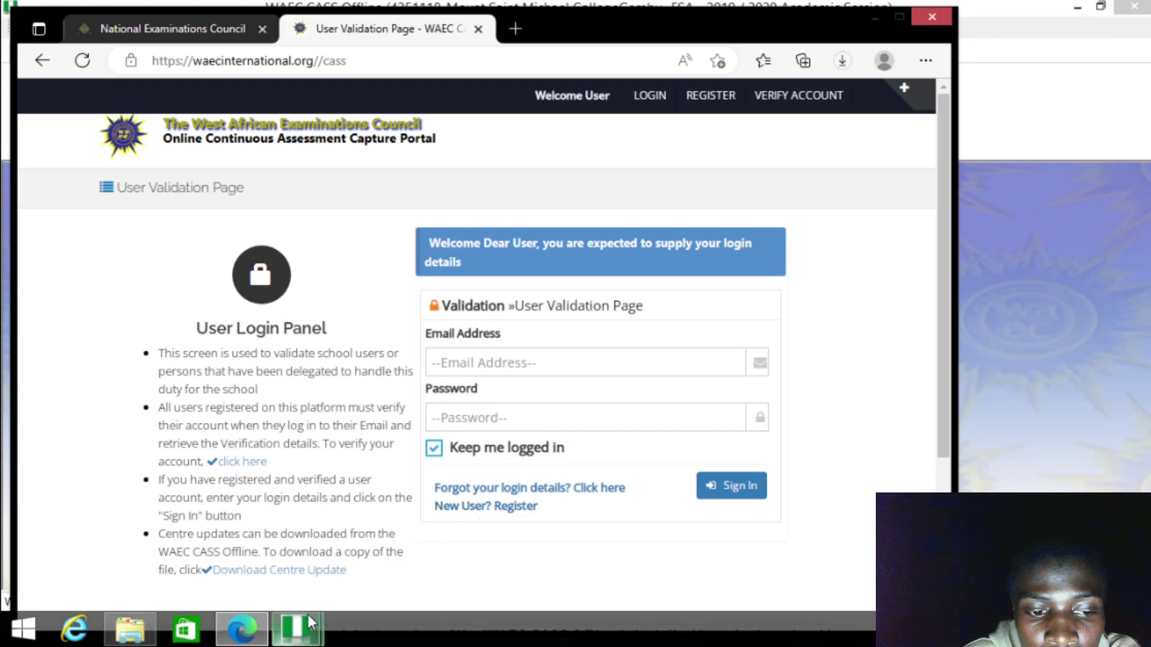
- Check the portal's Email Address field, then return to the Online Upload Login dialog
left_click(601, 362)
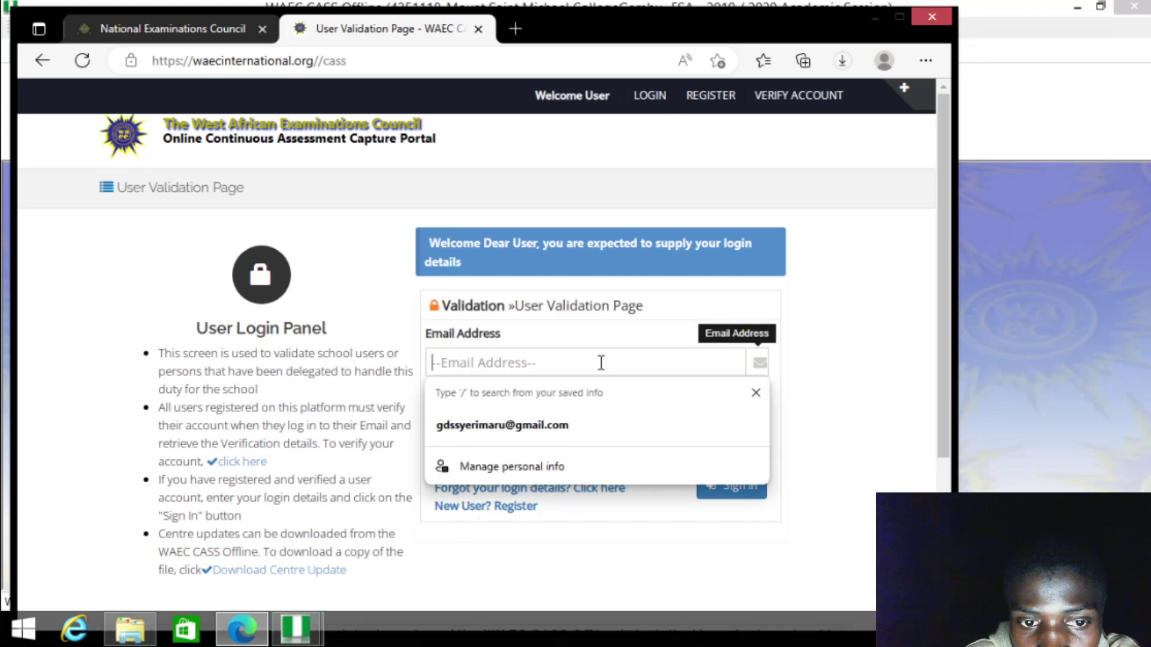
left_click(790, 448)
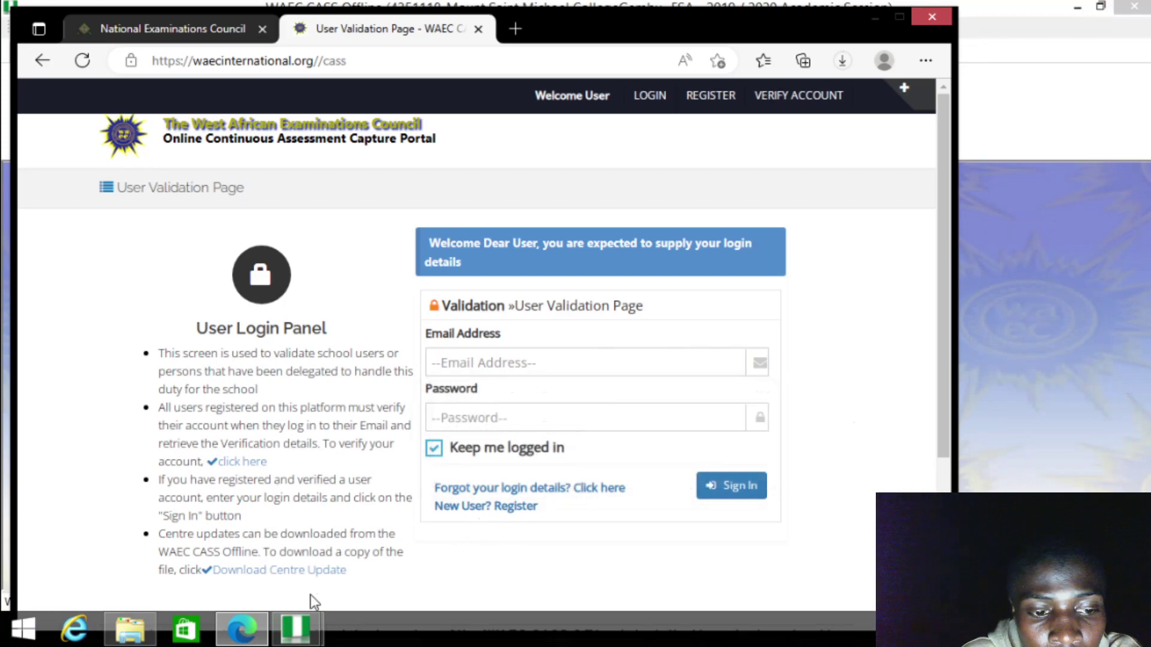
mouse_move(318, 618)
left_click(383, 556)
- Select across the School PIN field segments and leave Show PIN turned on
left_click(459, 356)
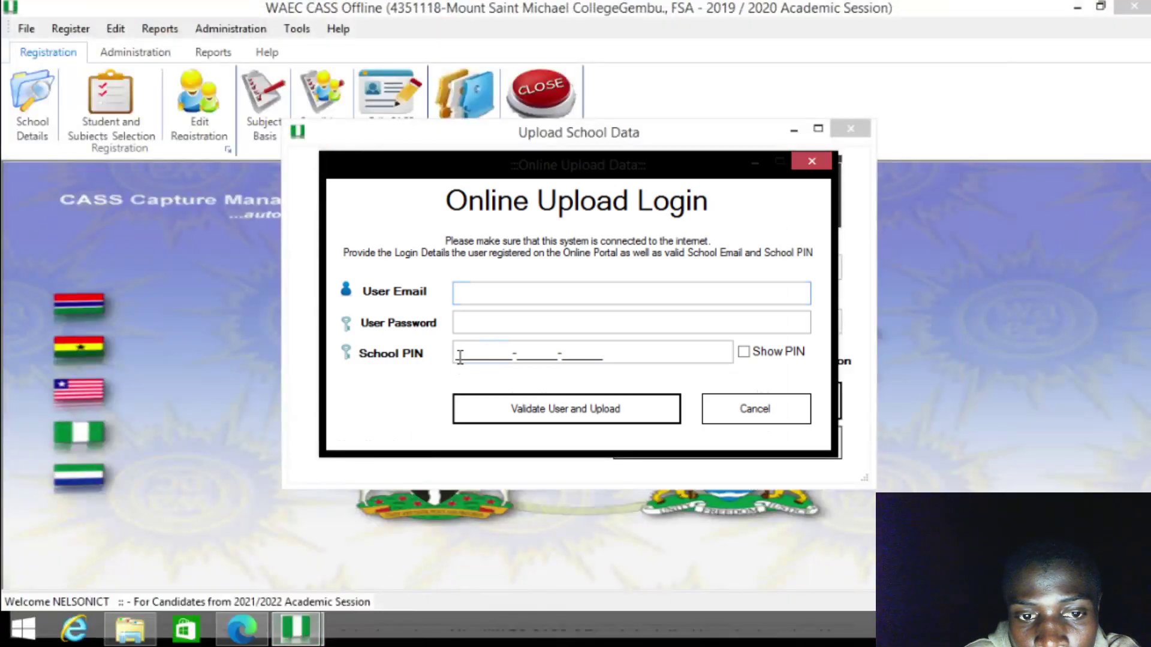
left_click_drag(459, 356, 513, 363)
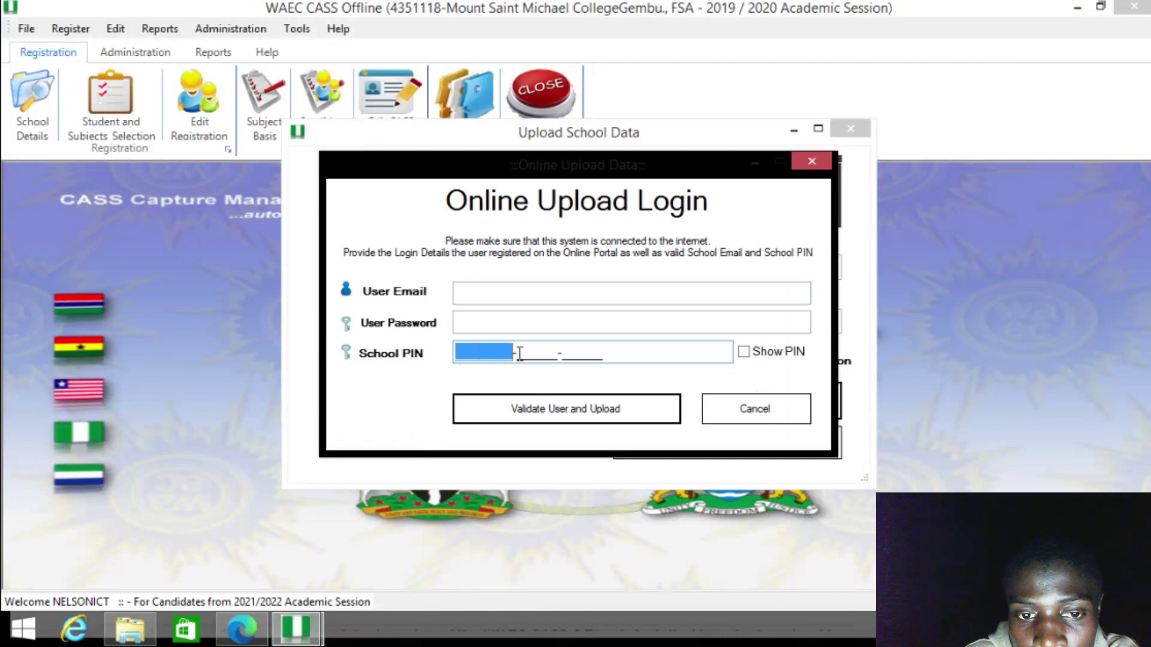
left_click_drag(520, 357, 638, 359)
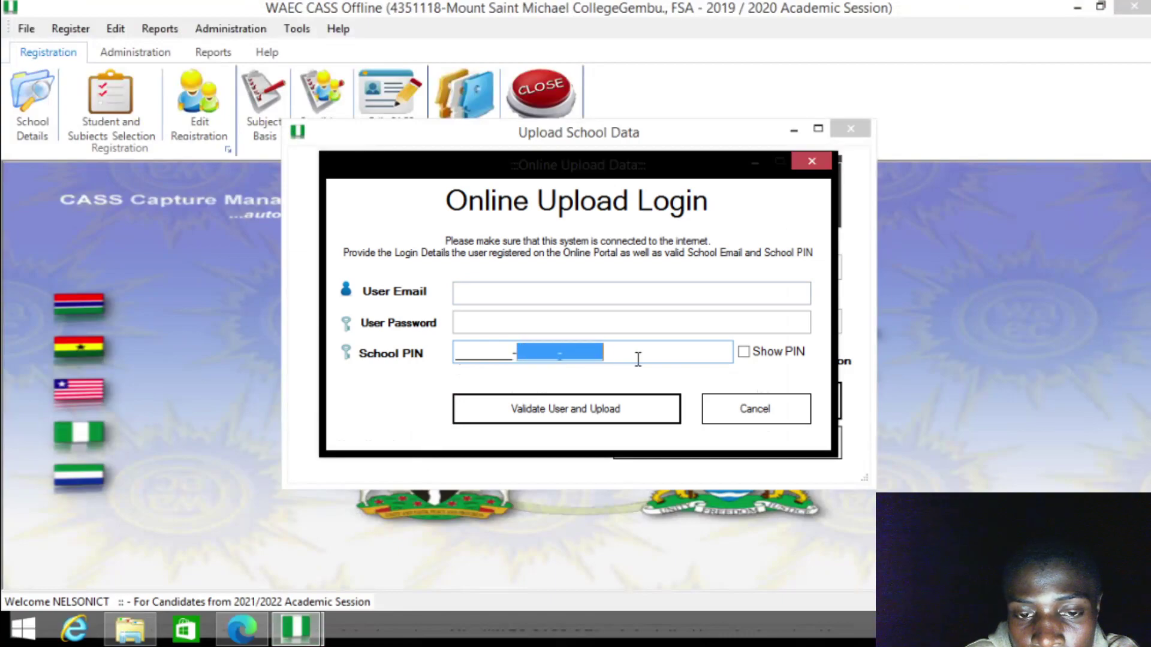
left_click(744, 352)
left_click(745, 353)
left_click(745, 353)
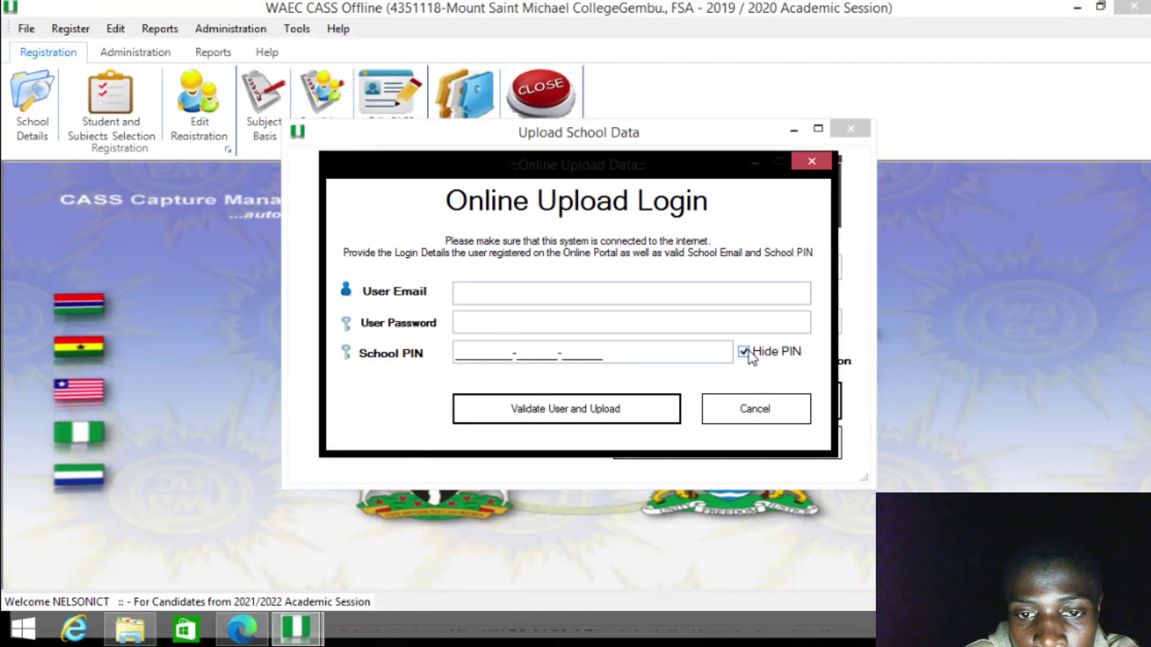